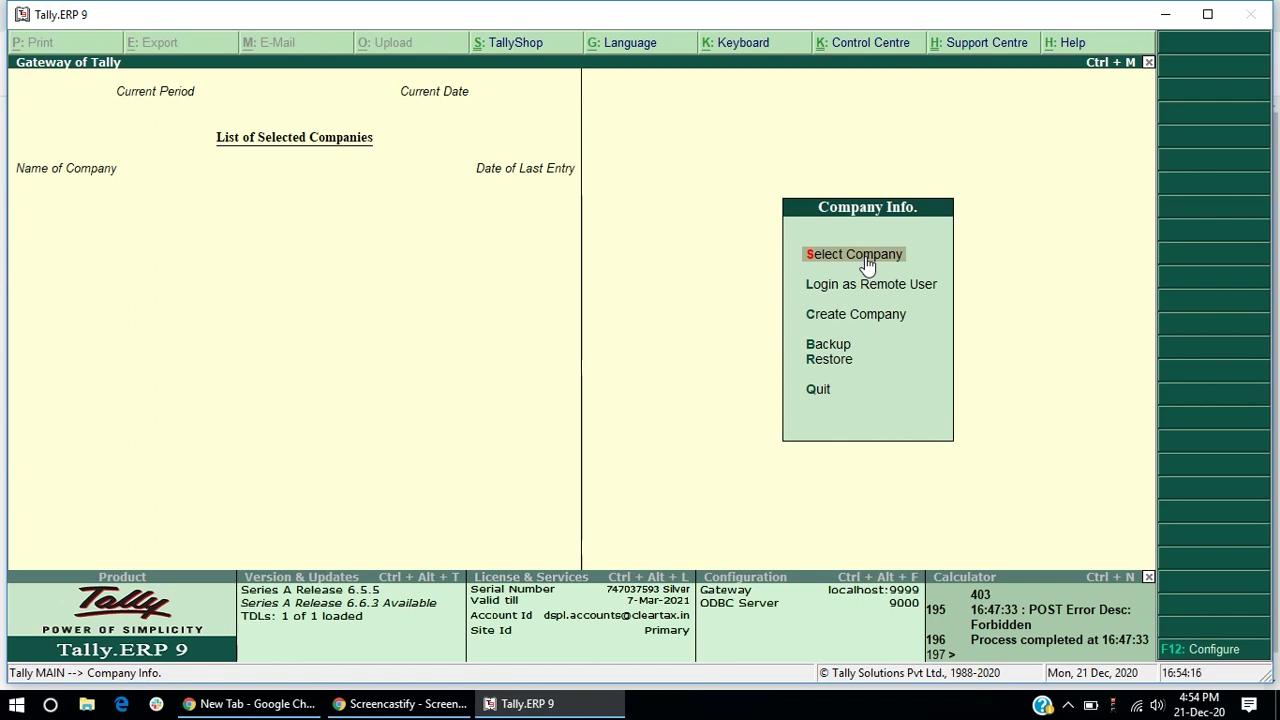
Step: Load the ClearTax Einvoice Test company and open its ClearTax e-Invoice menu from the Gateway
click(865, 256)
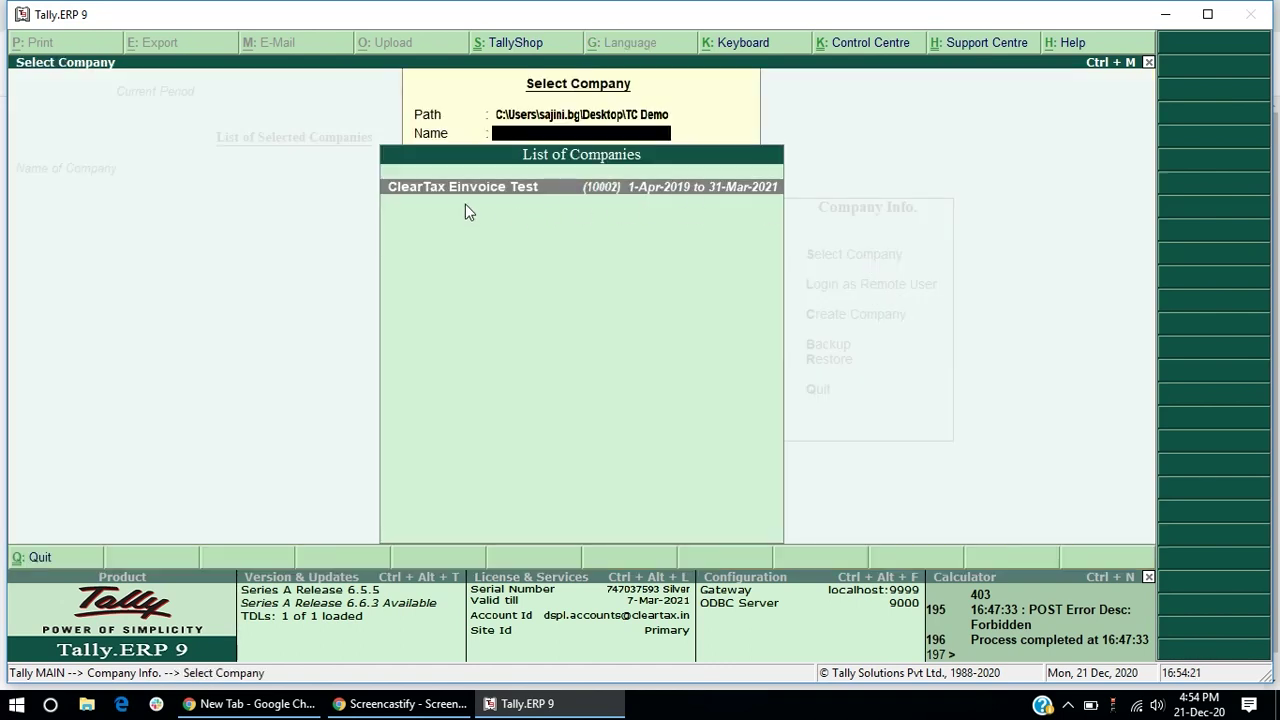
click(526, 199)
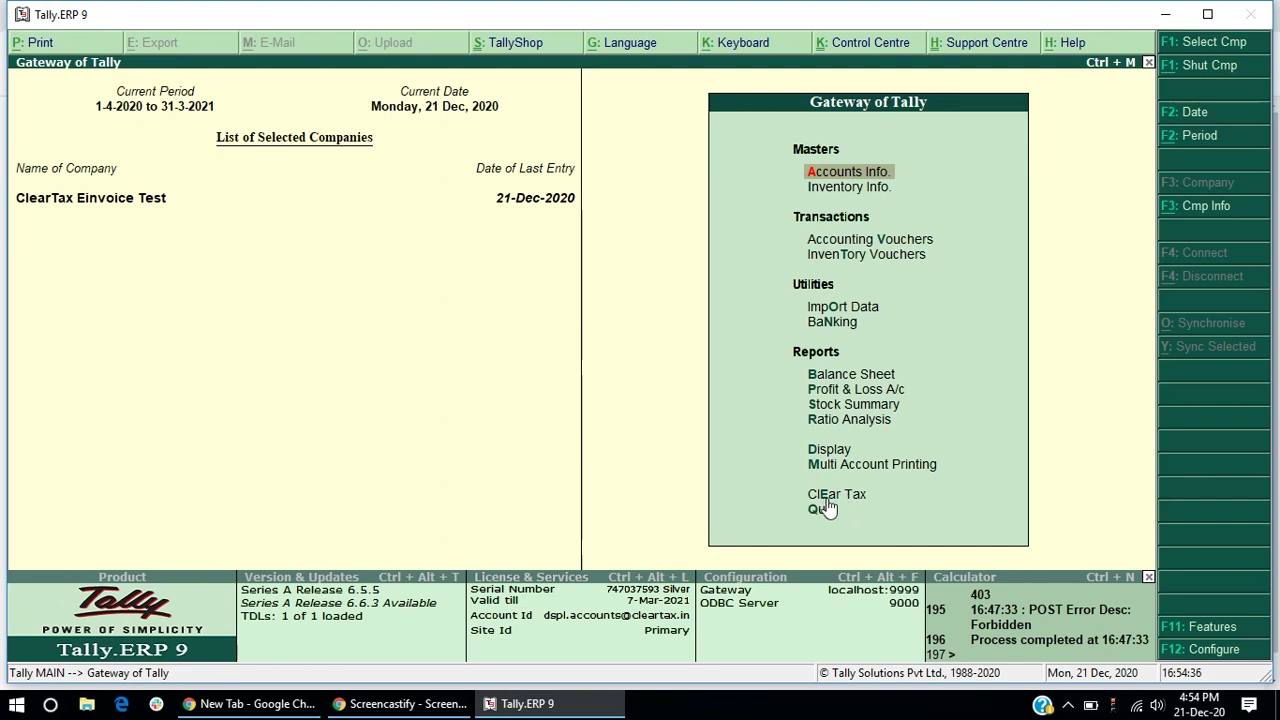
key(Down)
key(Down)
key(Down)
key(Down)
key(Down)
key(Down)
key(Down)
key(Down)
key(Down)
key(Down)
key(Down)
key(Down)
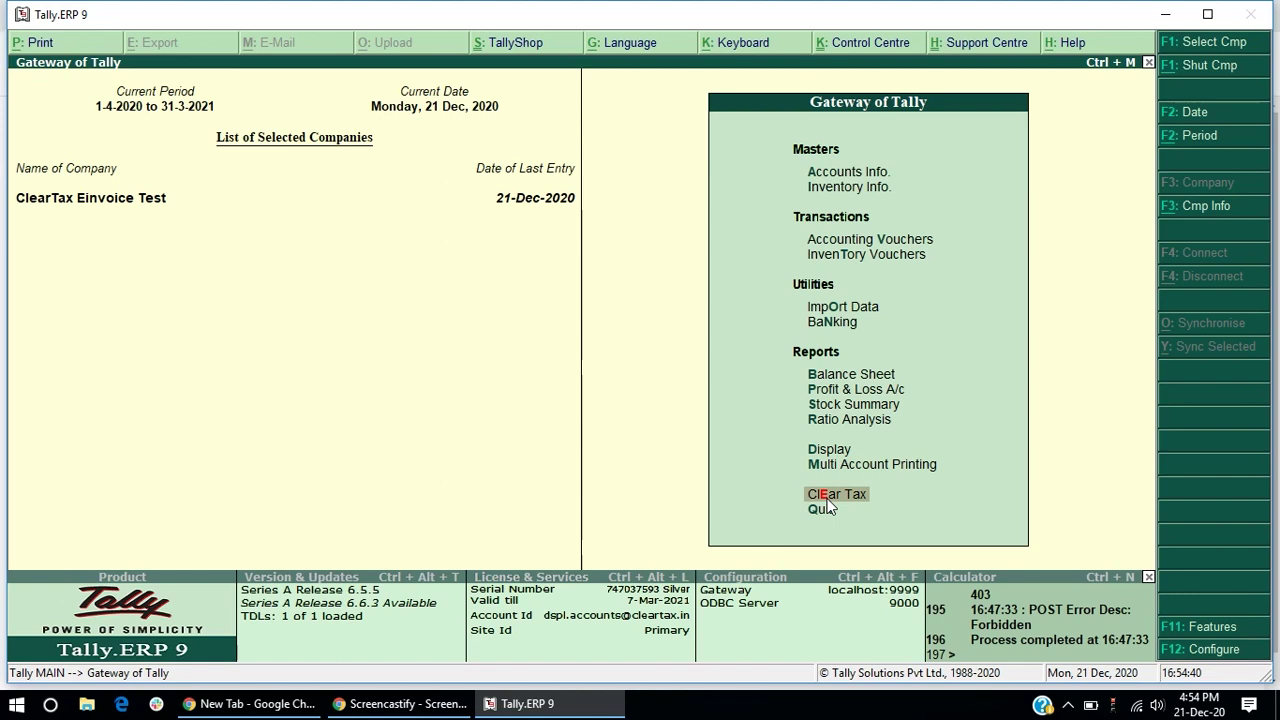
key(Return)
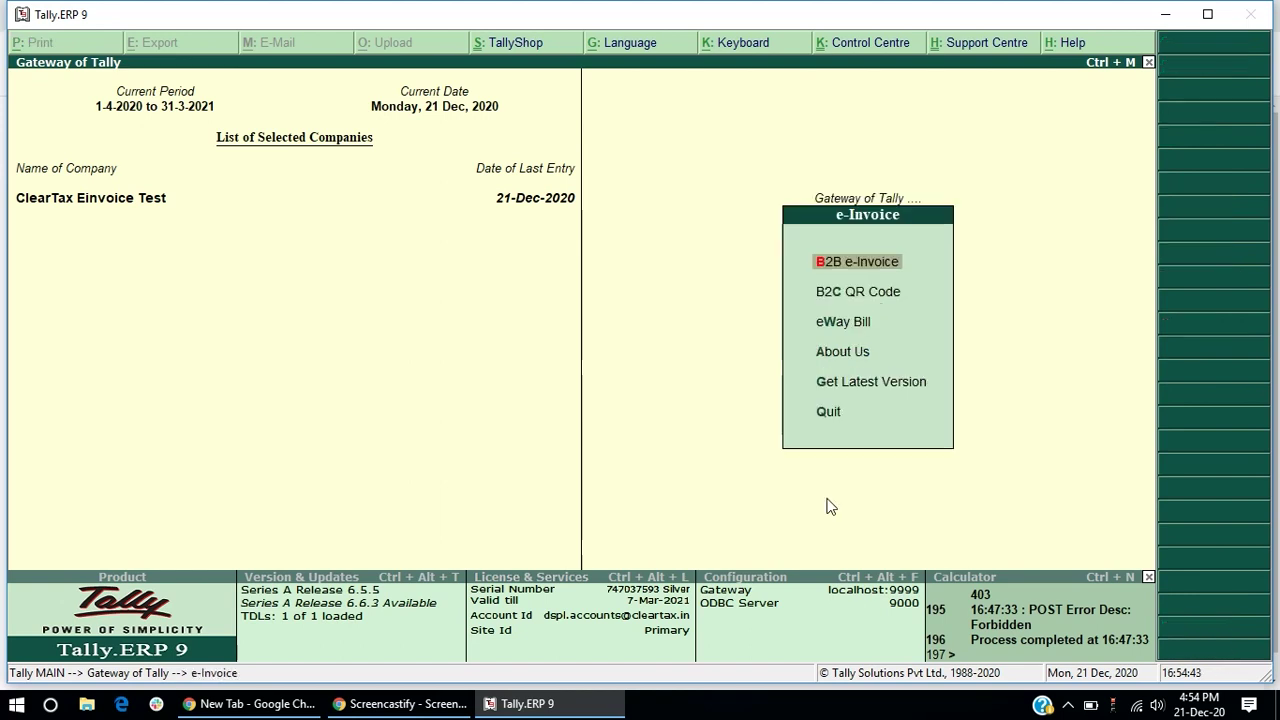
Step: Review the B2B e-Invoice Register of sales vouchers down to SLS/20-21/105
click(869, 270)
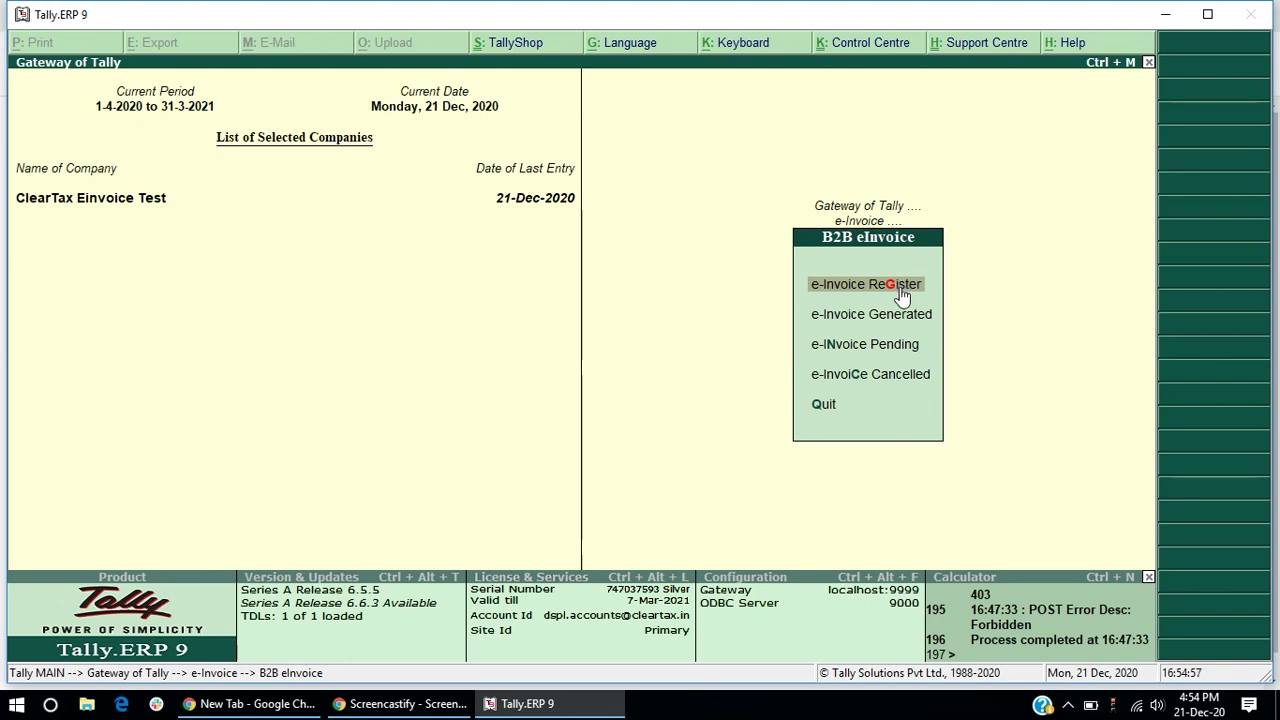
click(902, 293)
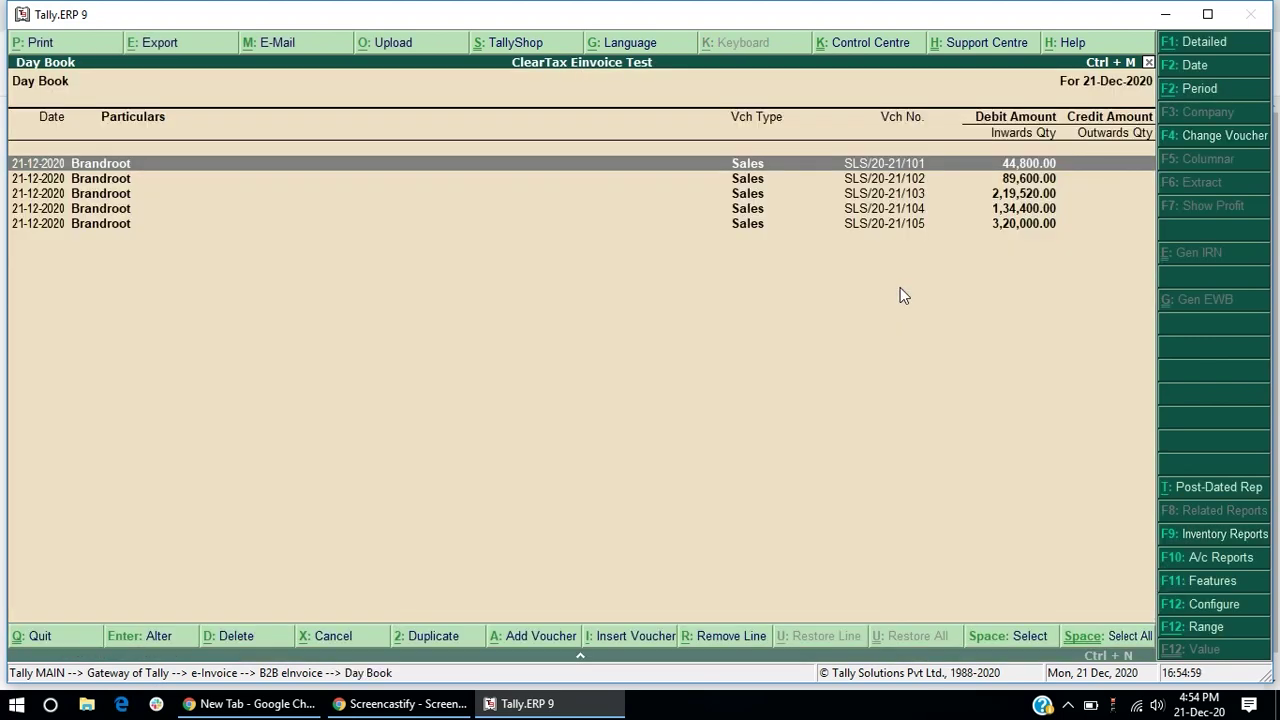
key(Down)
key(Down)
key(Down)
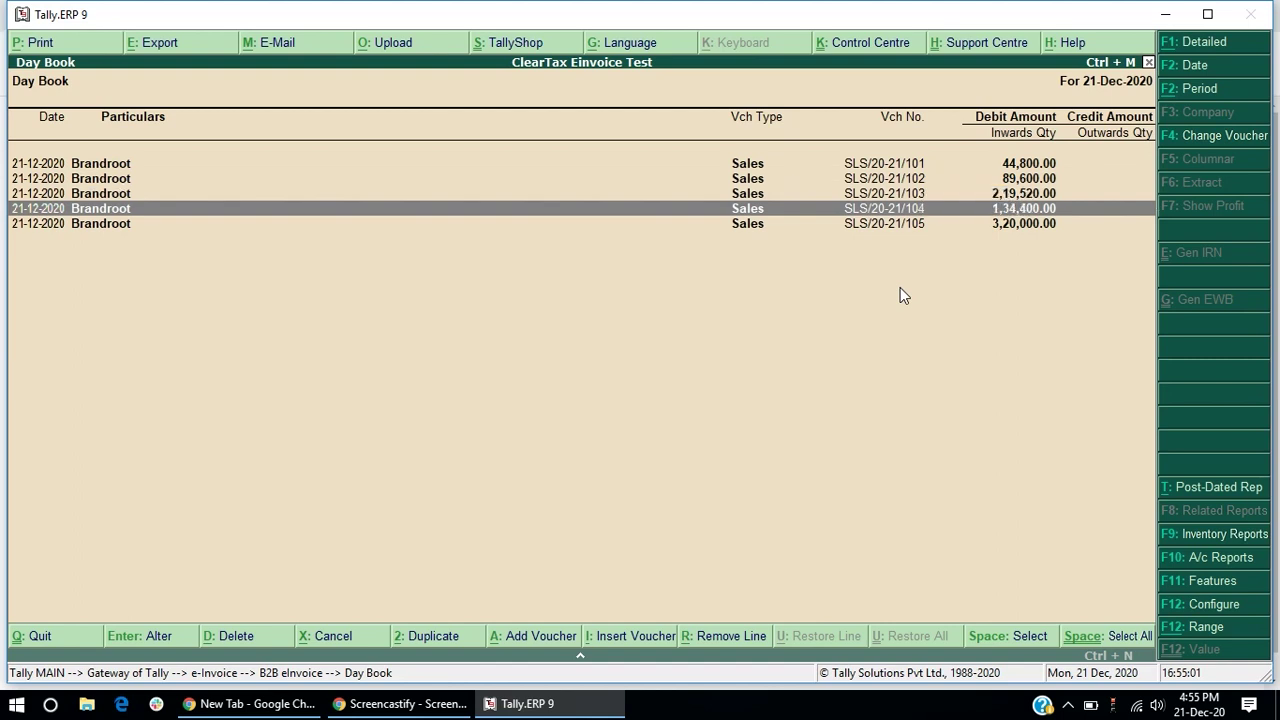
key(Down)
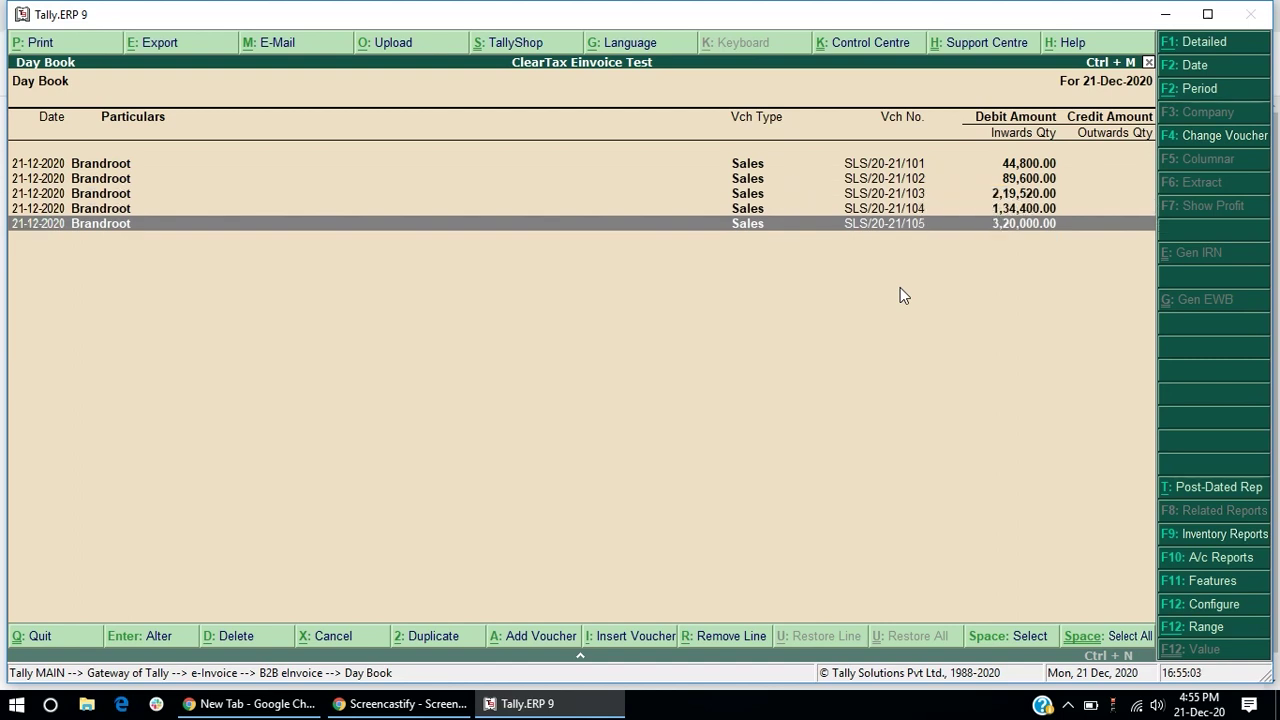
Step: Open the e-Invoice Pending Day Book listing the five Brandroot sales vouchers
key(Escape)
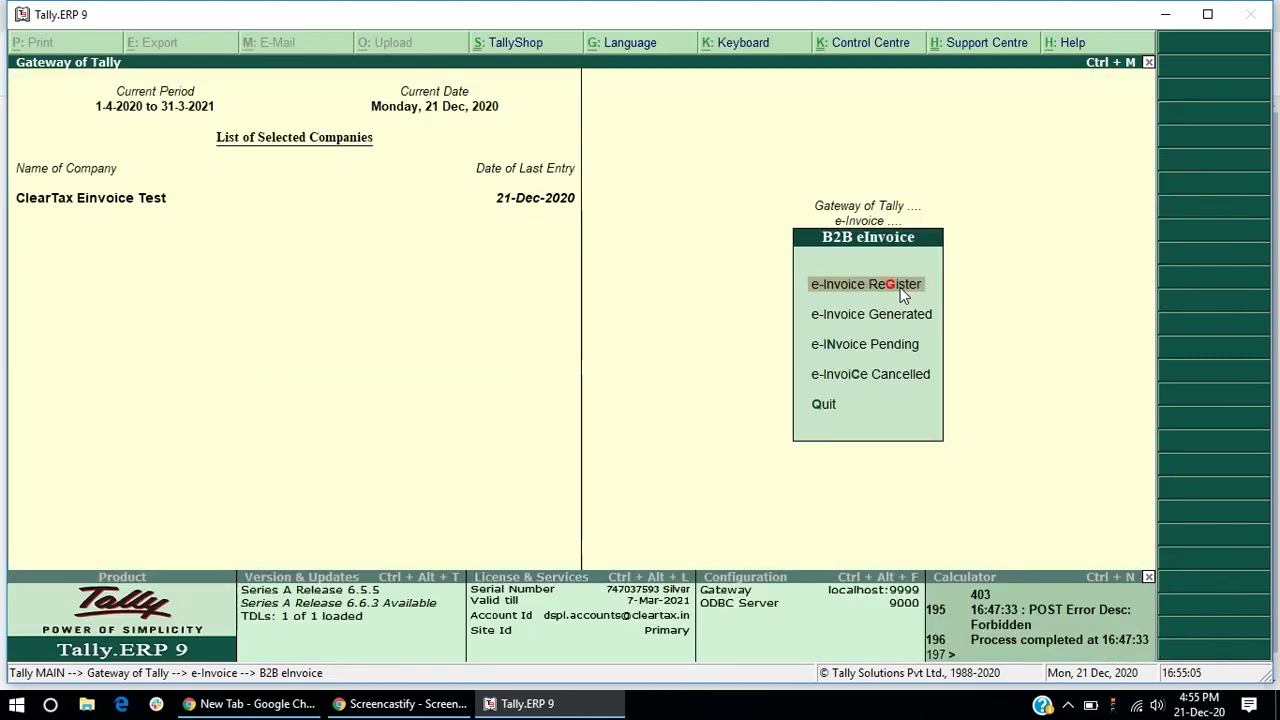
key(Down)
key(Down)
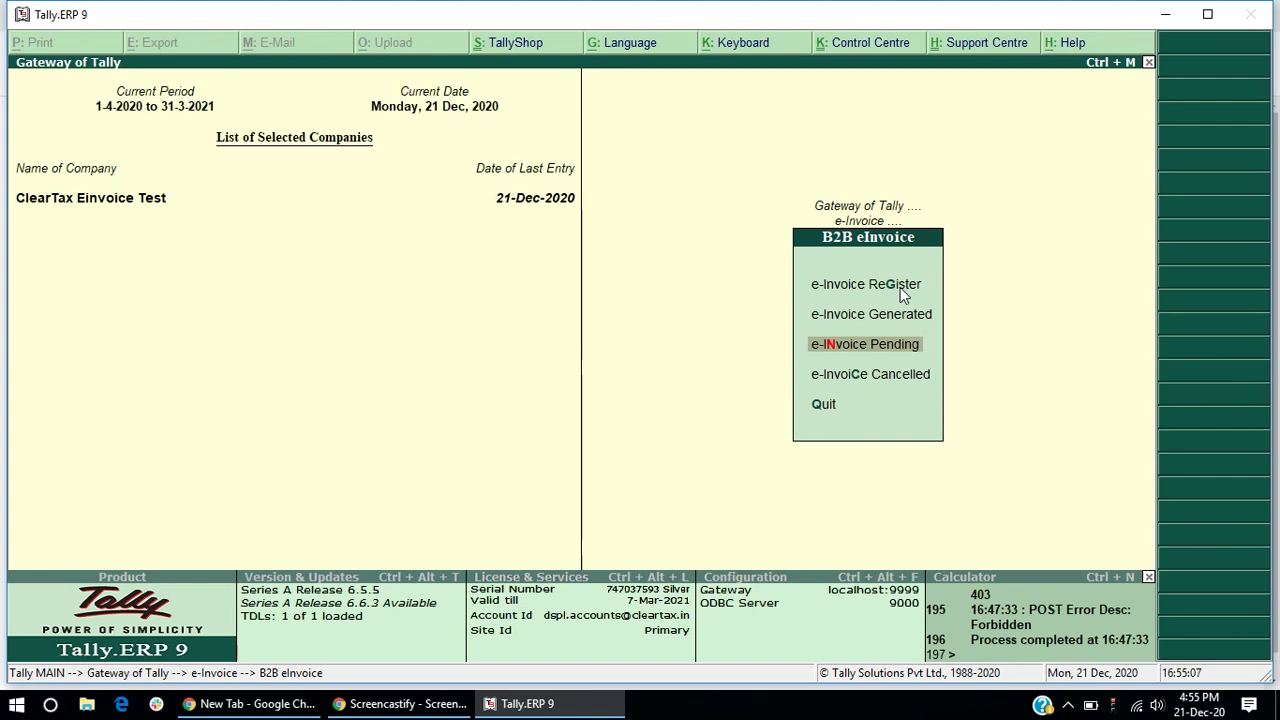
click(903, 353)
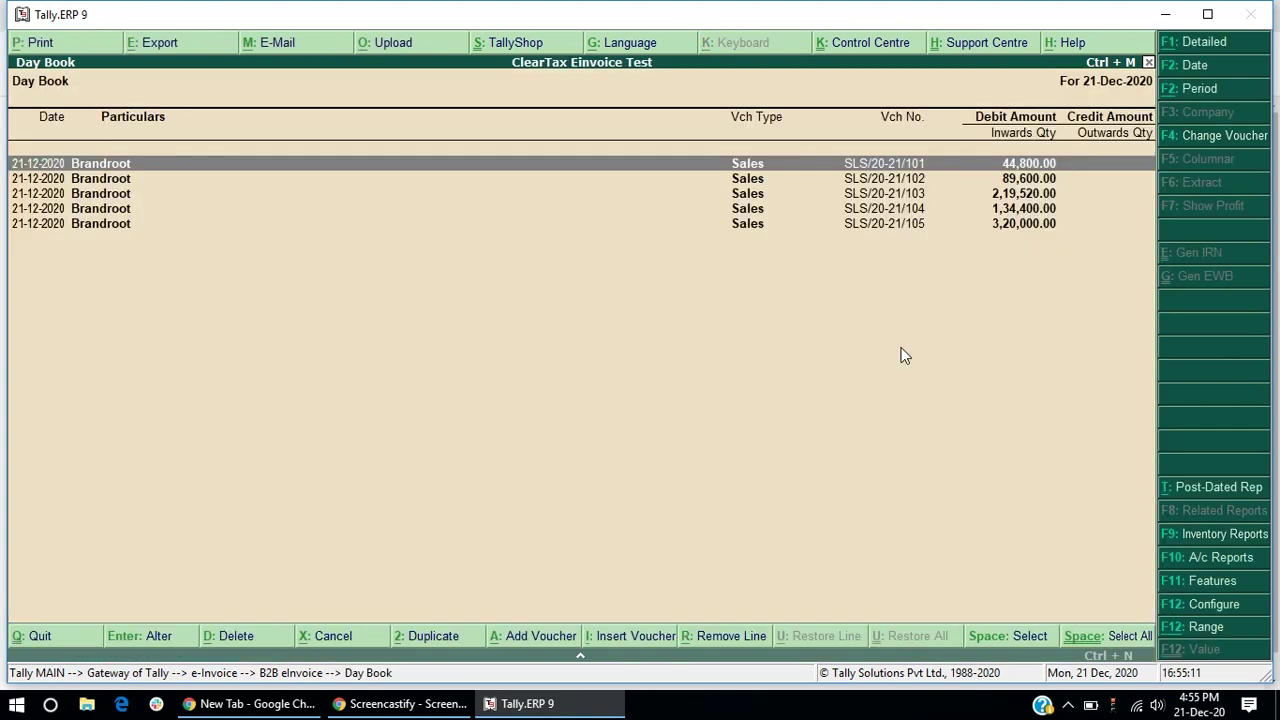
key(Down)
key(Down)
key(Down)
key(Down)
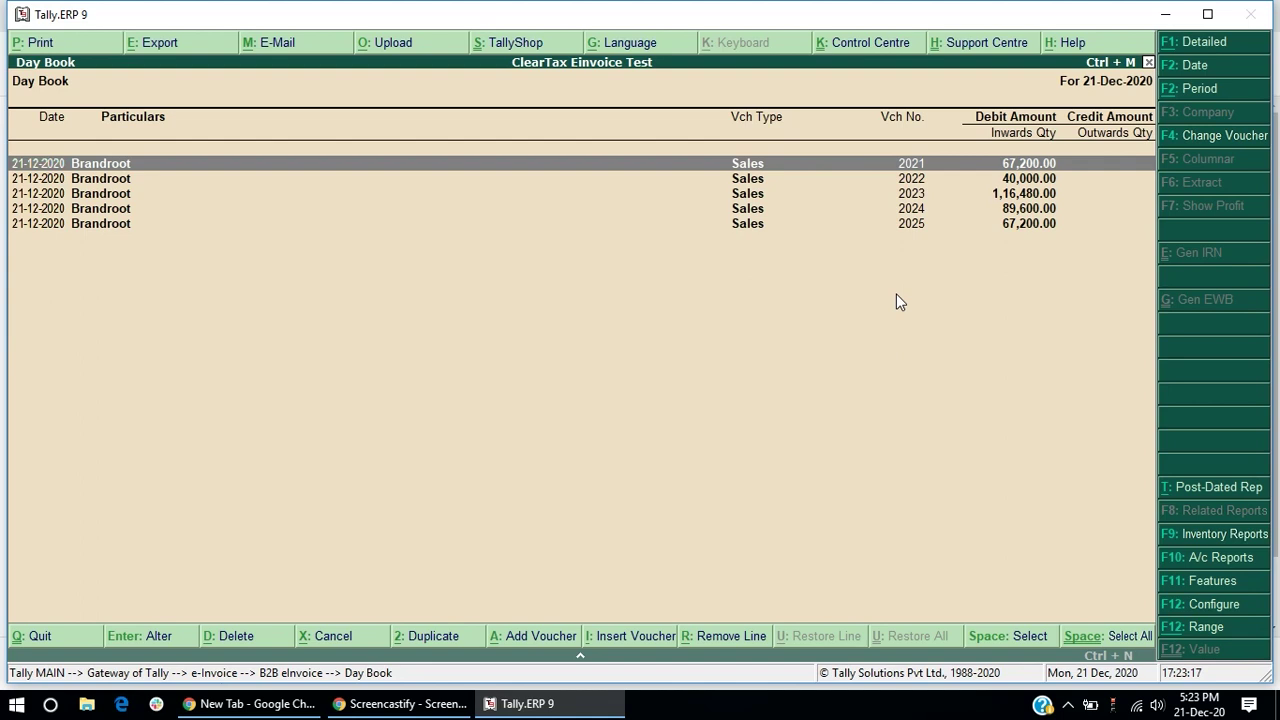
Step: Select all five pending Brandroot vouchers and generate their IRNs through ClearTax
key(Down)
key(Down)
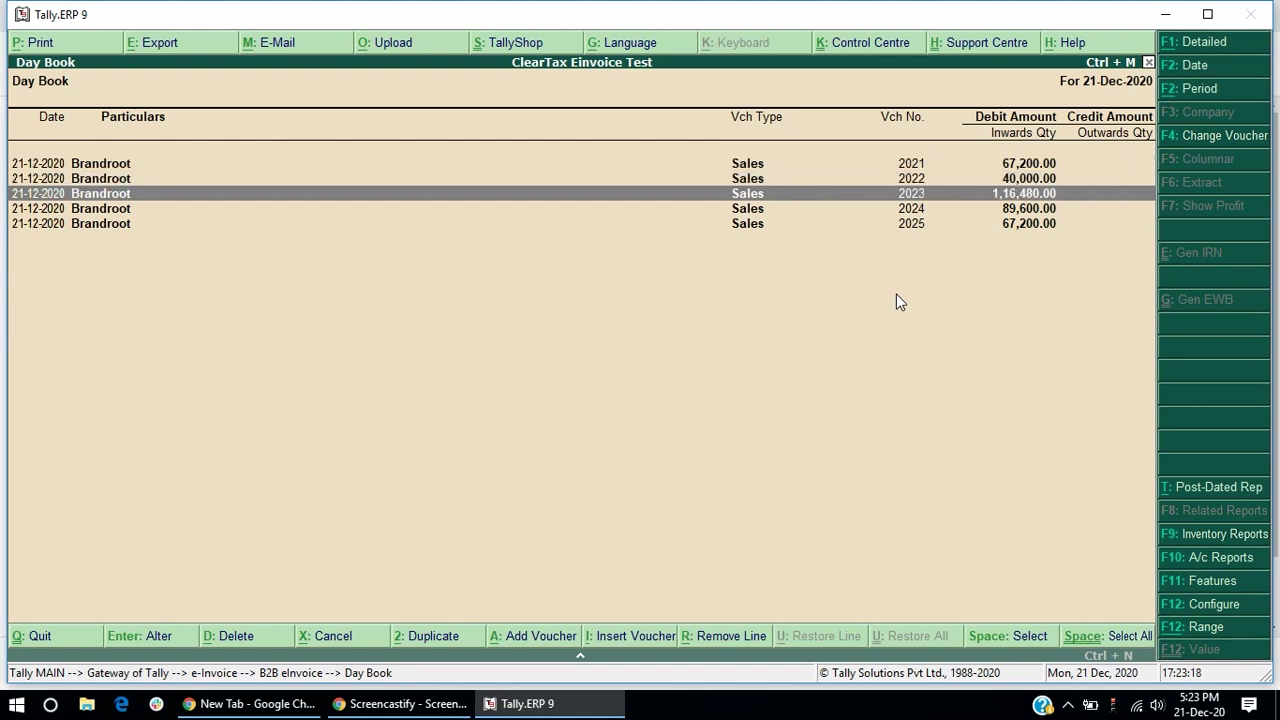
key(Down)
key(Up)
key(Up)
key(Up)
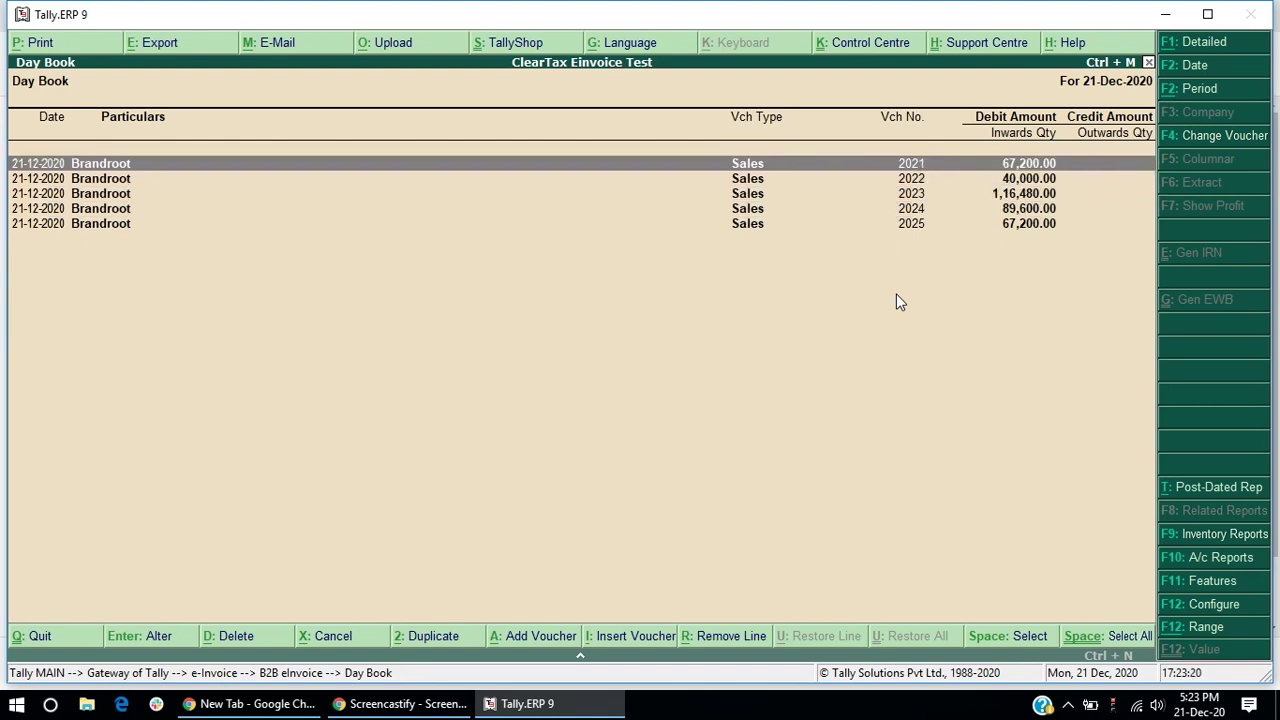
key(ctrl+space)
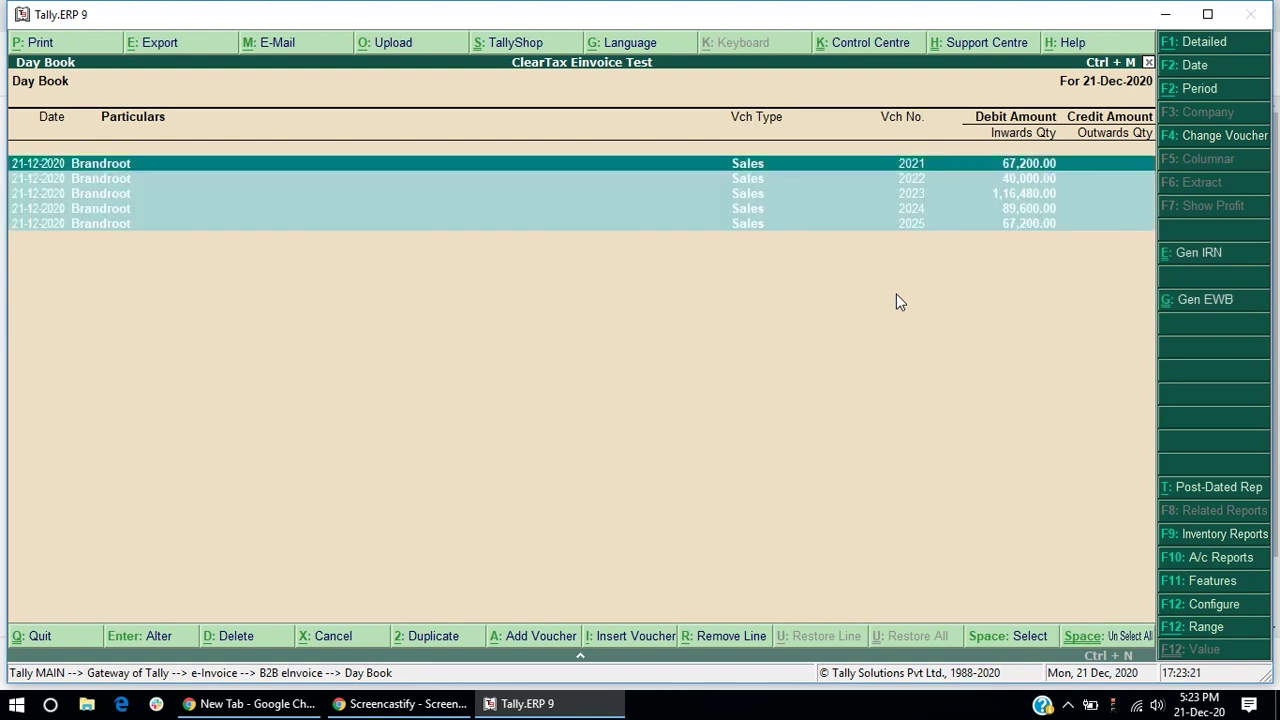
click(1201, 258)
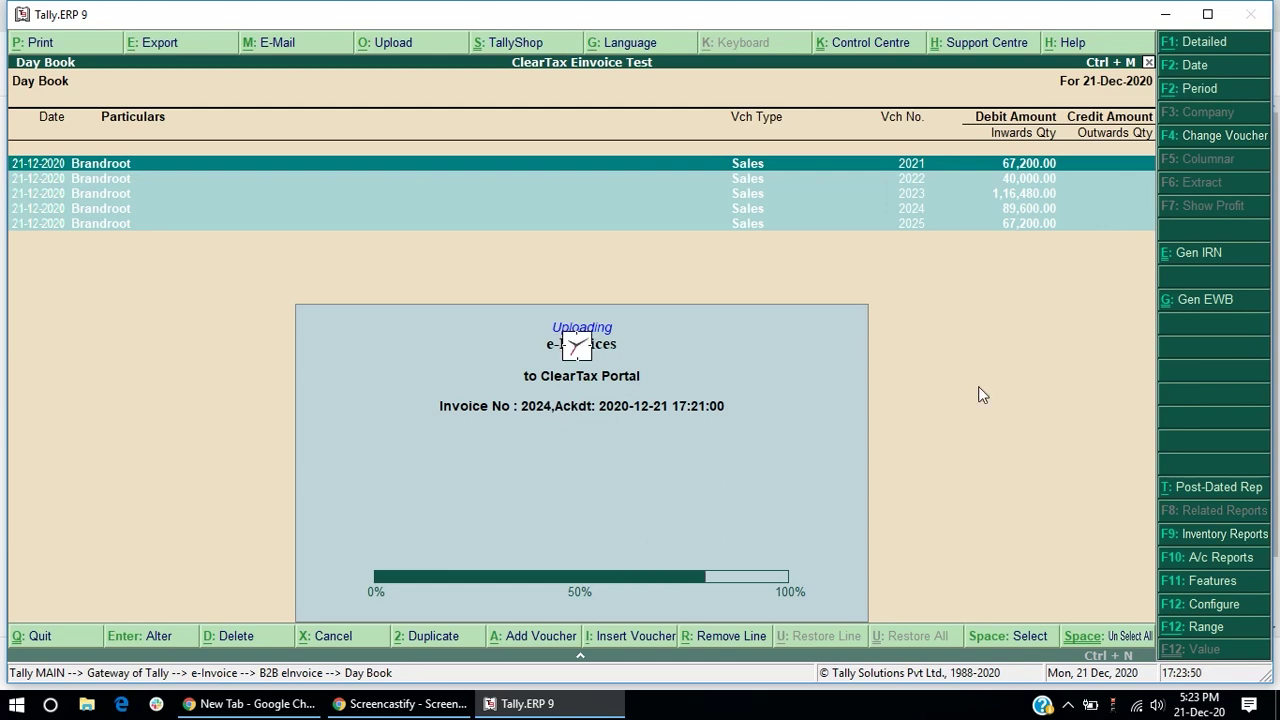
key(Down)
key(Down)
key(Down)
key(Down)
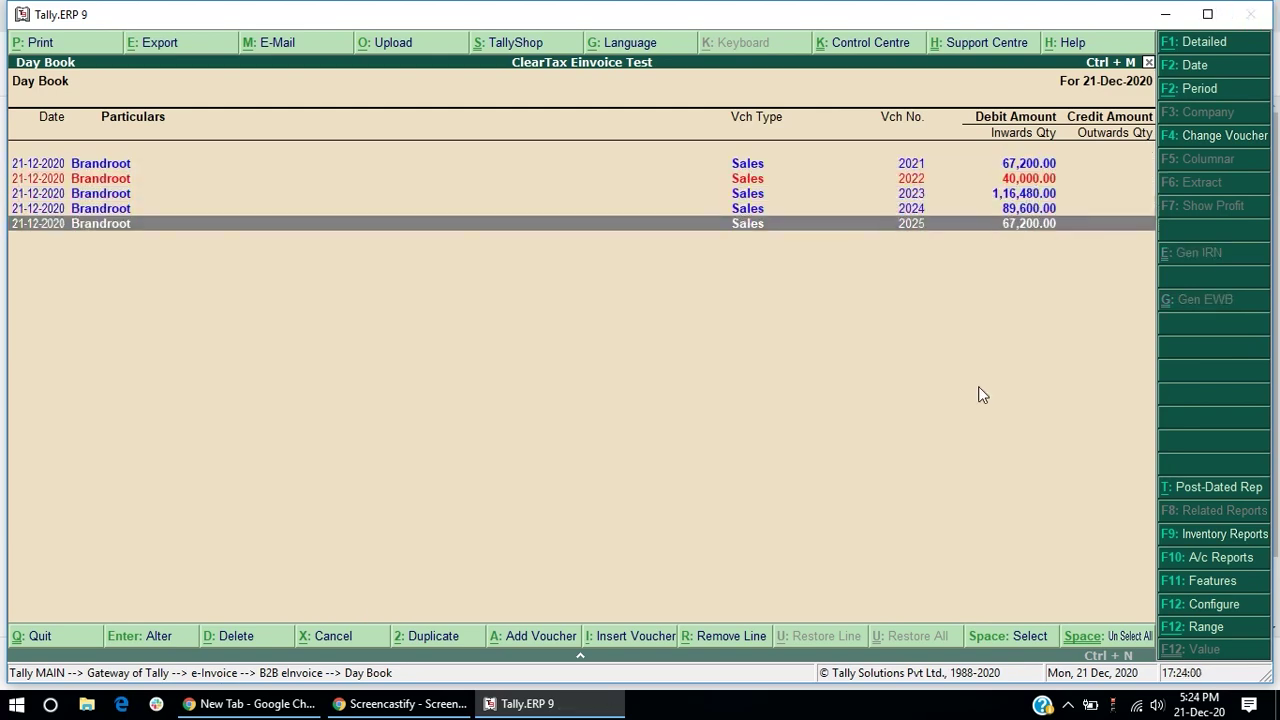
Step: Open sales voucher 2025 from the Day Book to view its IRN and ACT status
key(Up)
key(Up)
key(Up)
key(Up)
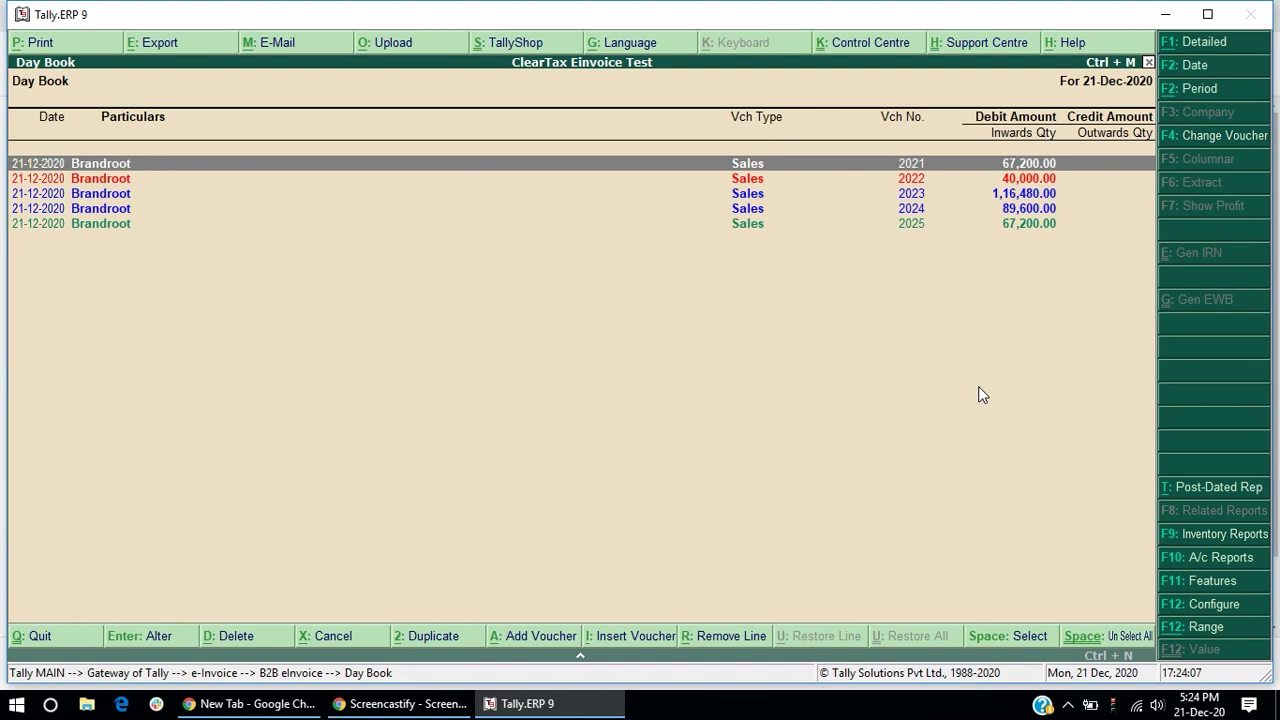
key(Down)
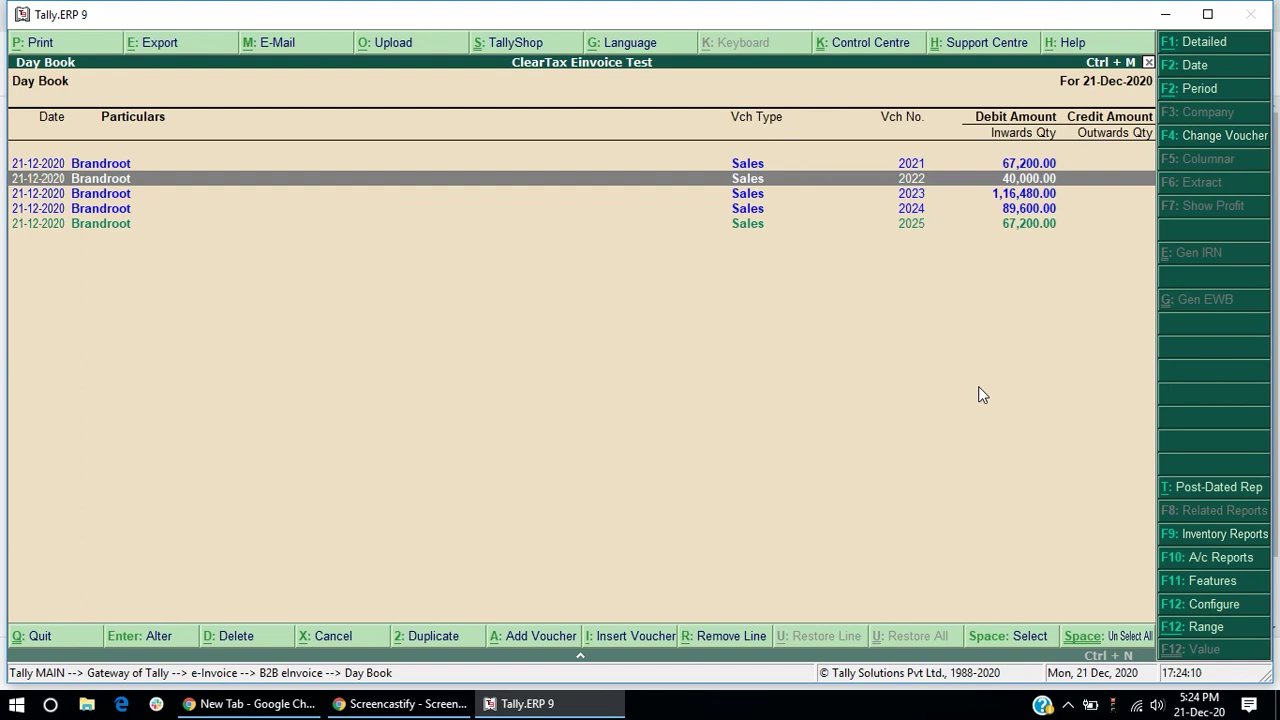
key(Down)
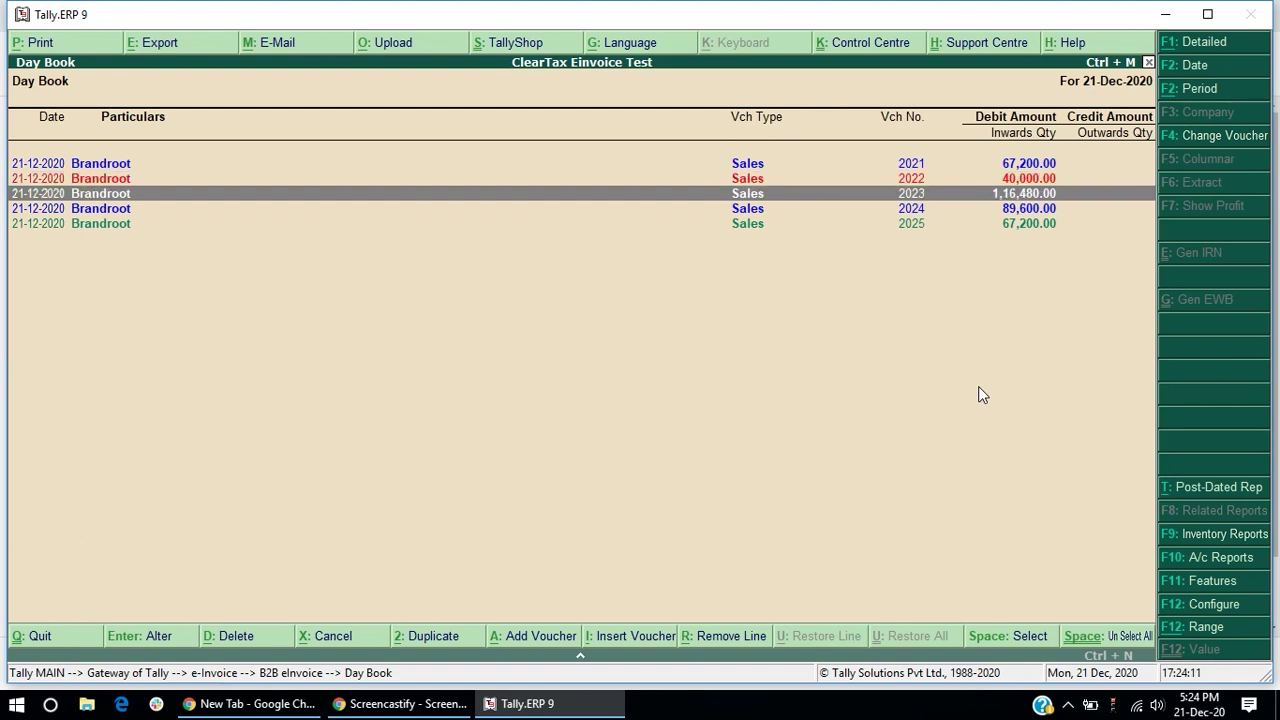
key(Up)
key(Return)
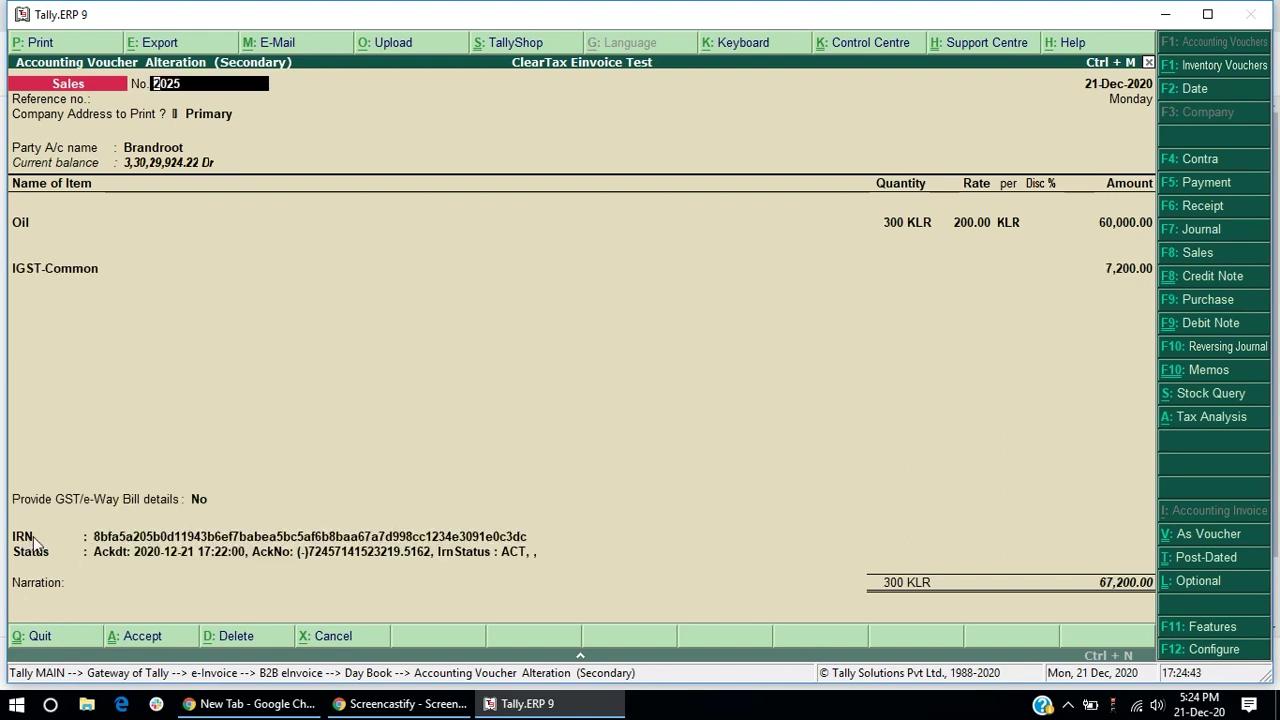
Step: Inspect the voucher's generated IRN value and e-invoice status details
click(112, 540)
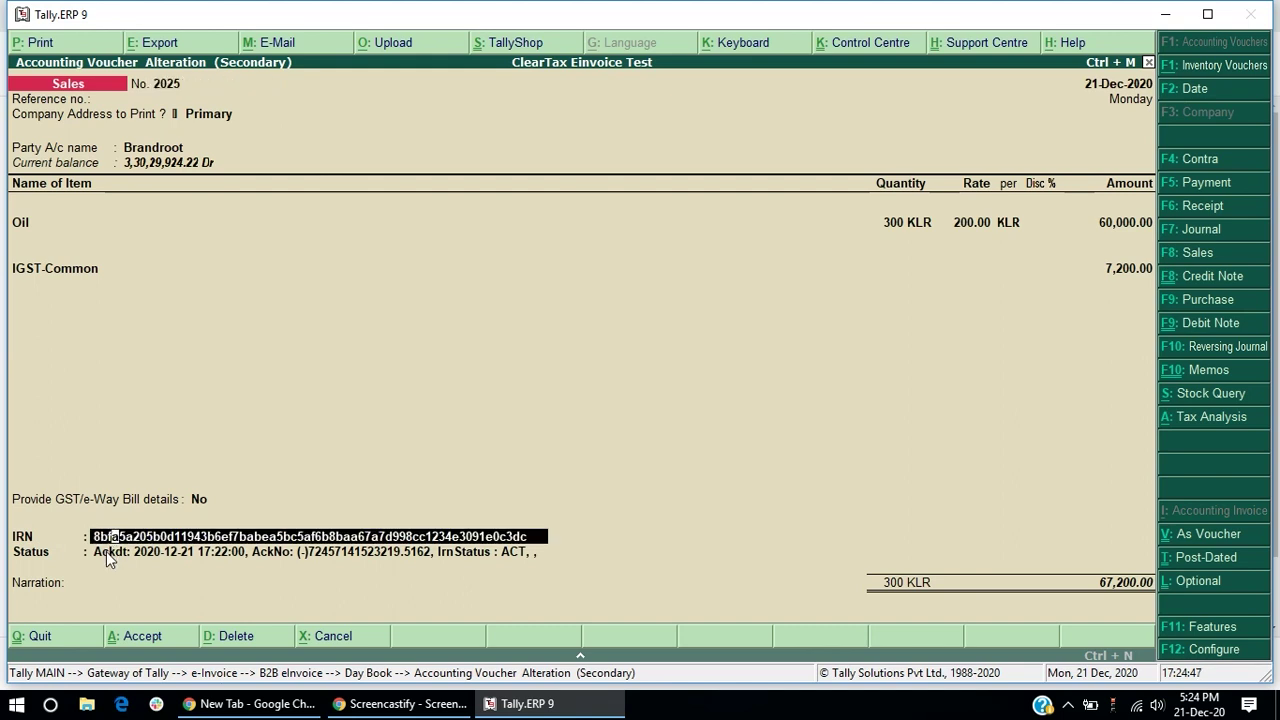
click(106, 551)
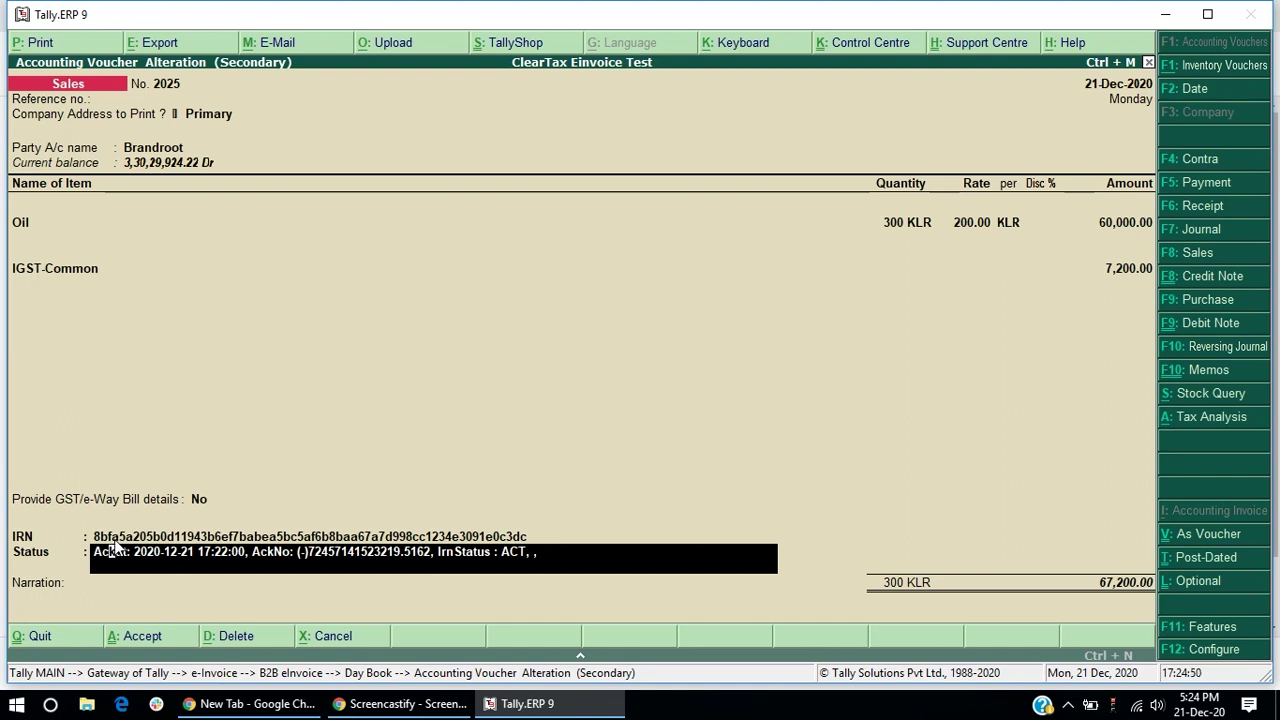
click(114, 543)
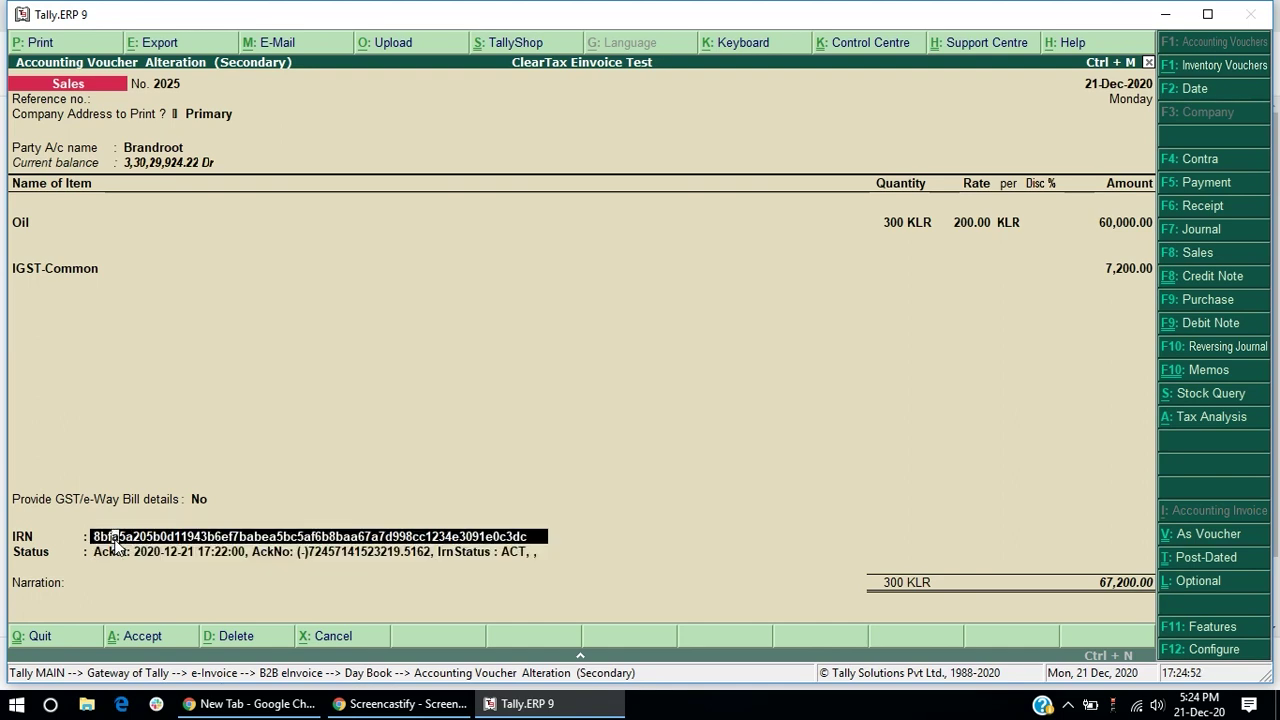
Step: Set 'Provide GST/e-Way Bill details' to Yes and review the e-Way Bill screen
click(197, 501)
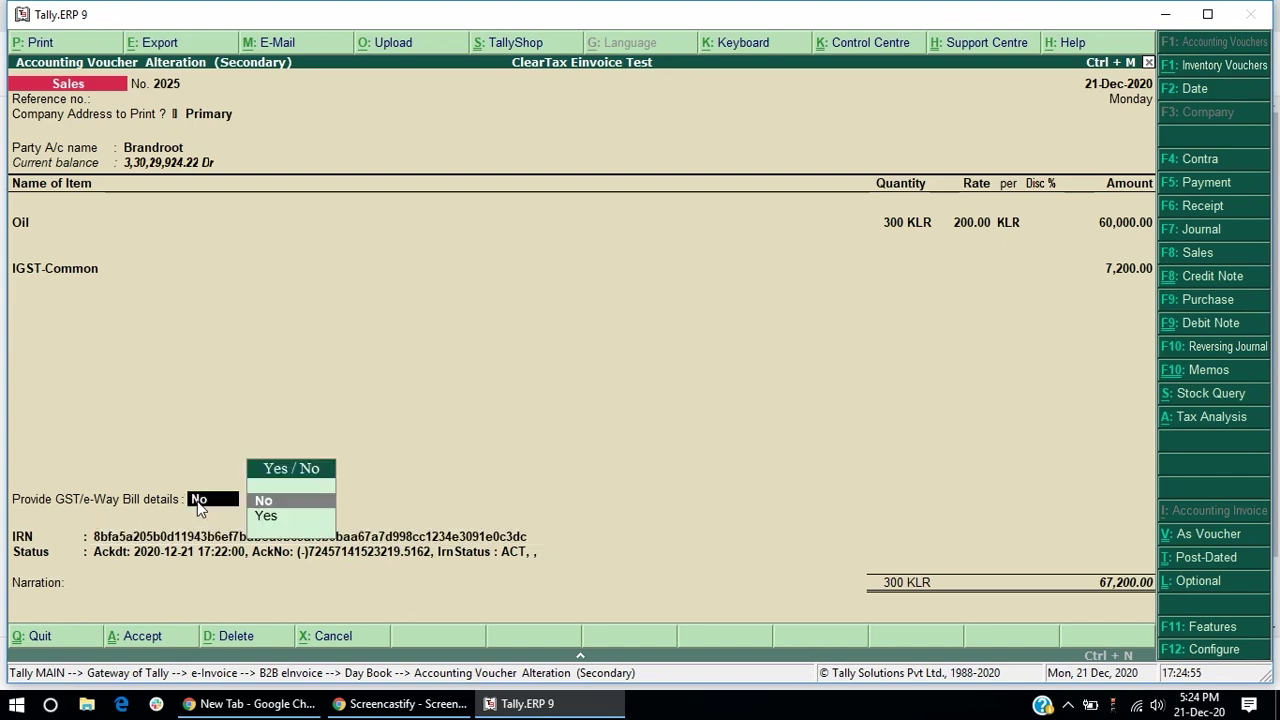
key(Down)
key(Return)
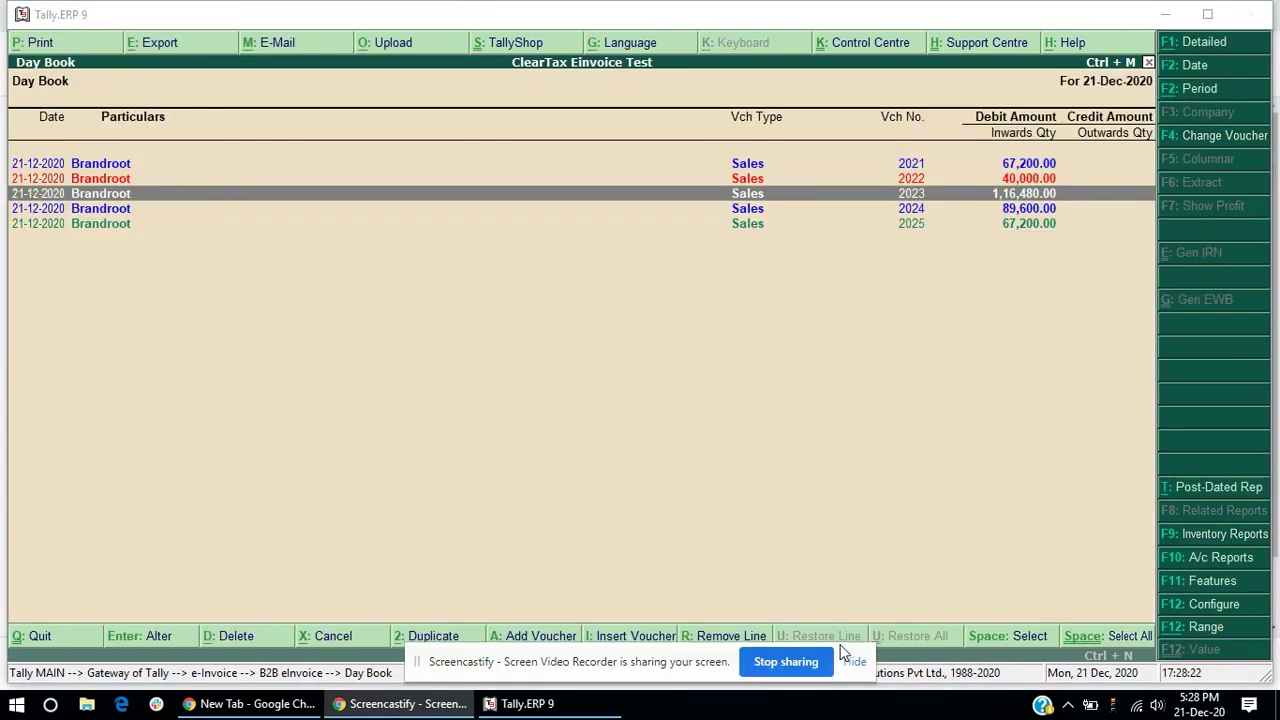
Step: Open sales voucher 2025 from the Day Book for alteration
click(847, 659)
key(Down)
key(Down)
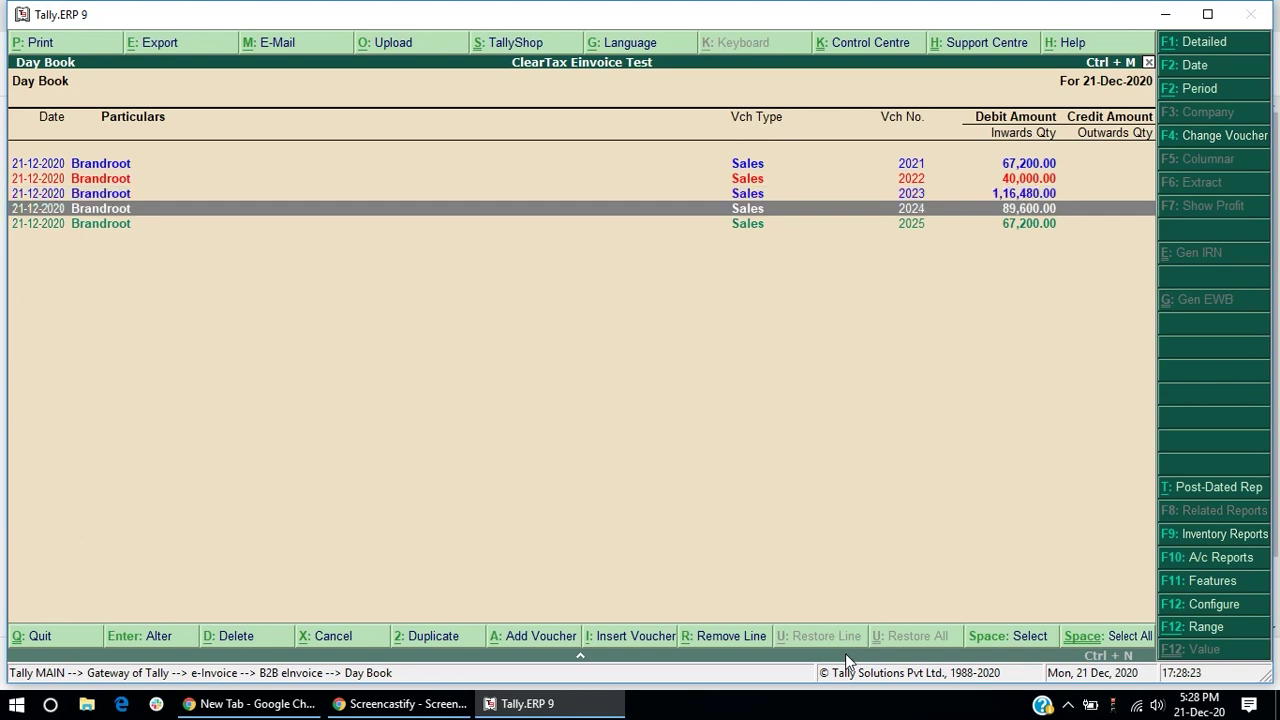
key(Up)
key(Up)
key(Down)
key(Down)
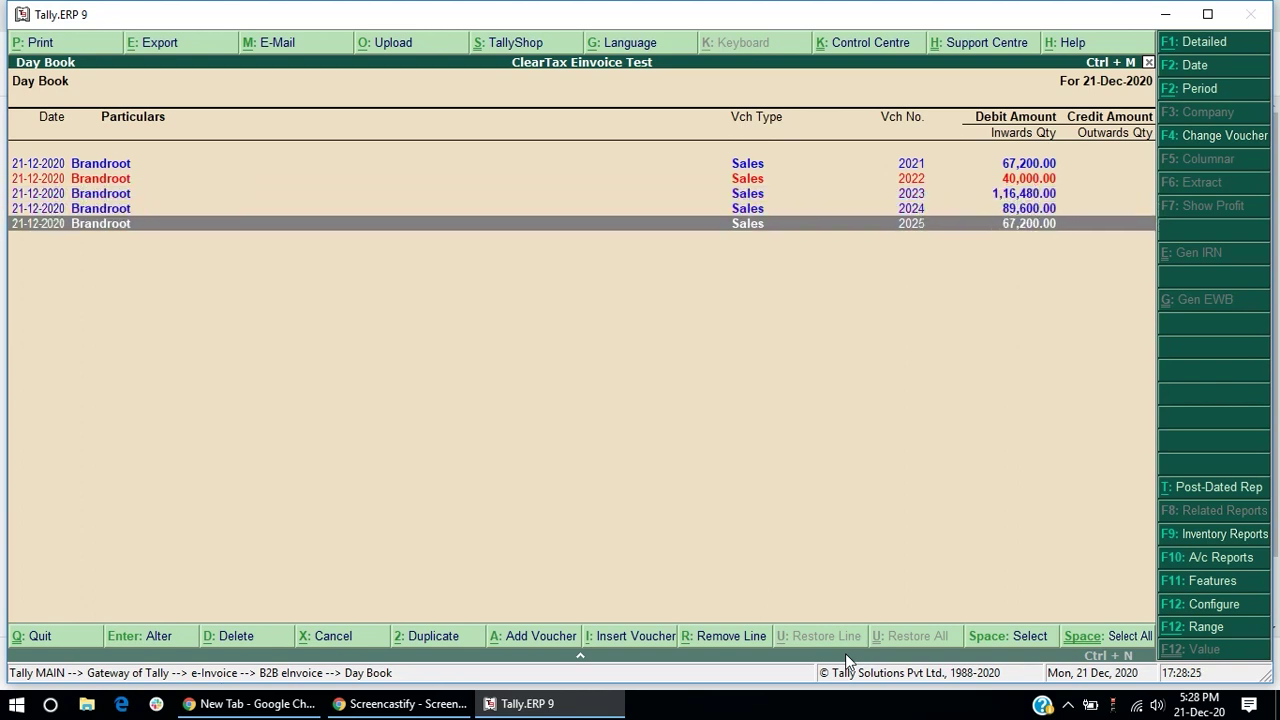
key(Return)
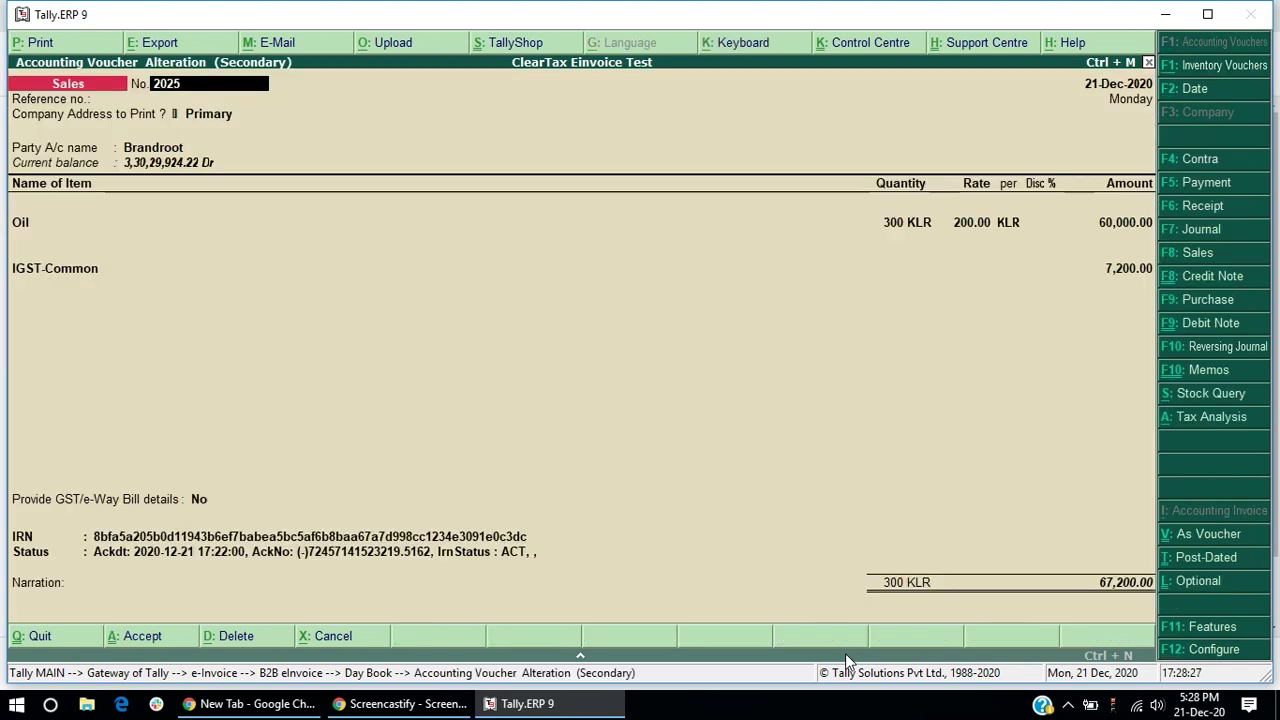
Step: Preview the printed tax invoice with its IRN and QR code, zoomed in
click(40, 43)
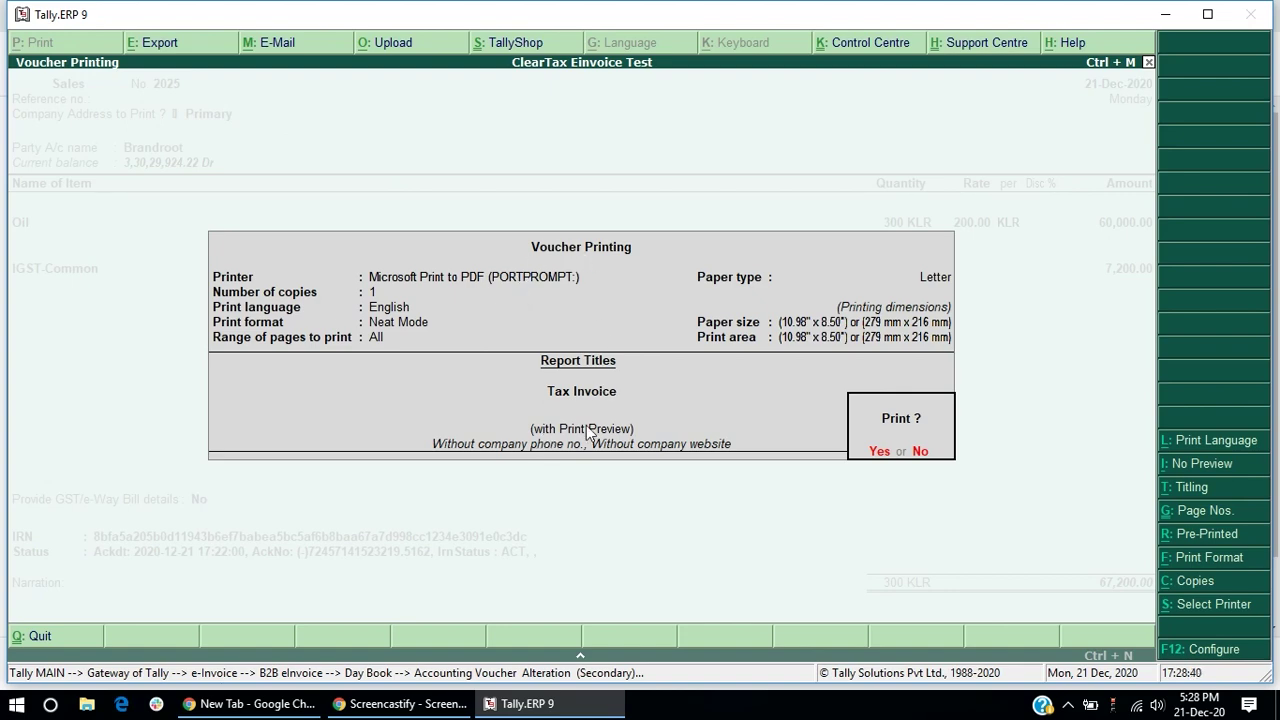
click(873, 452)
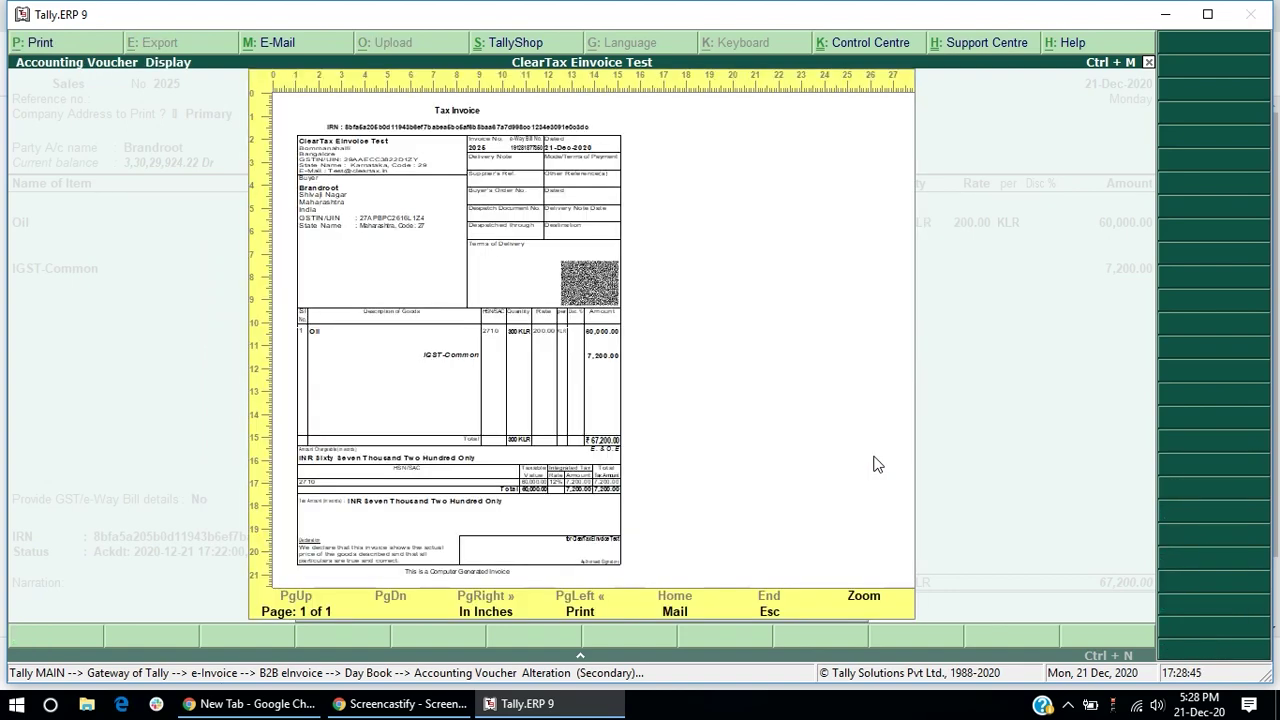
key(alt+z)
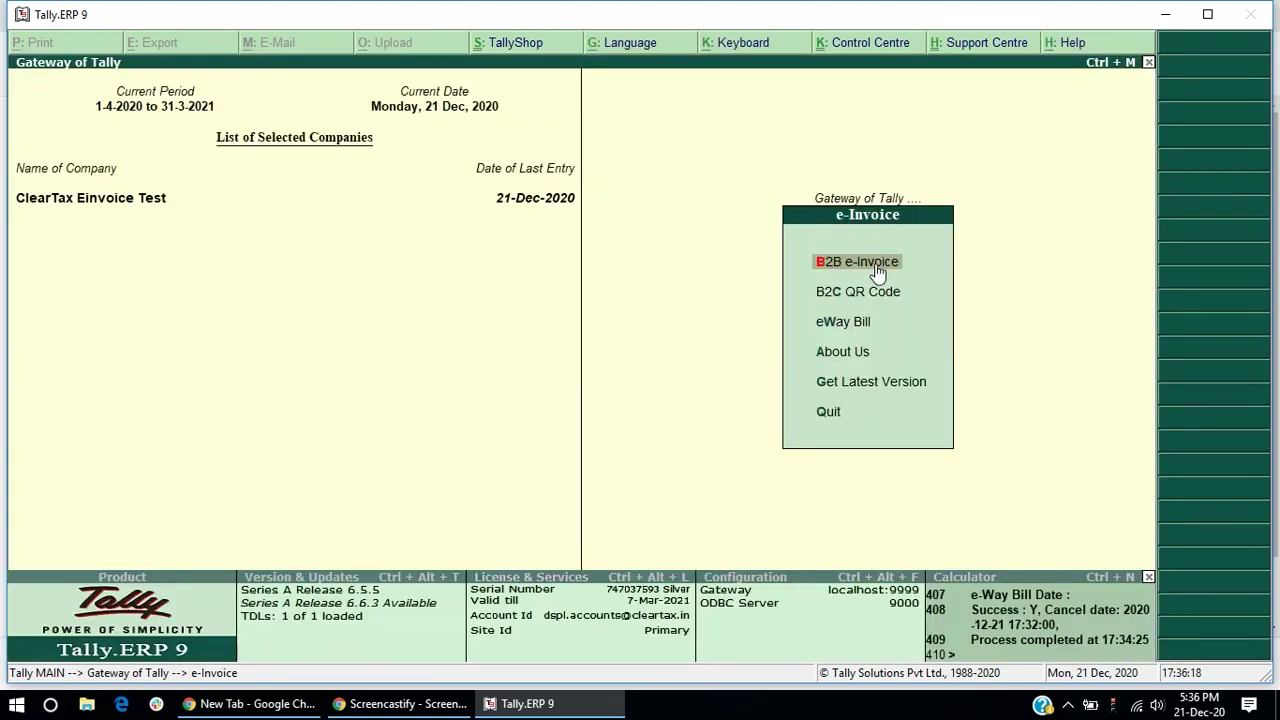
Step: Open the B2B e-Invoice Generated list and select voucher 2023
click(877, 271)
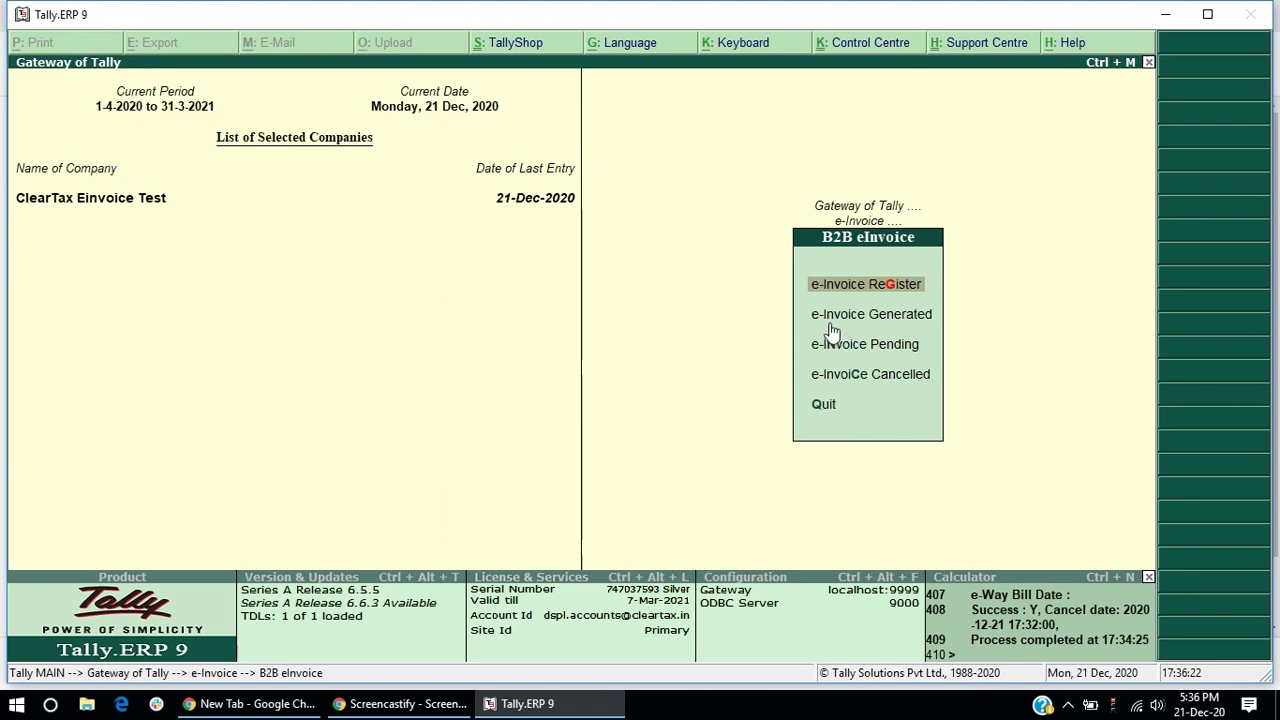
key(Down)
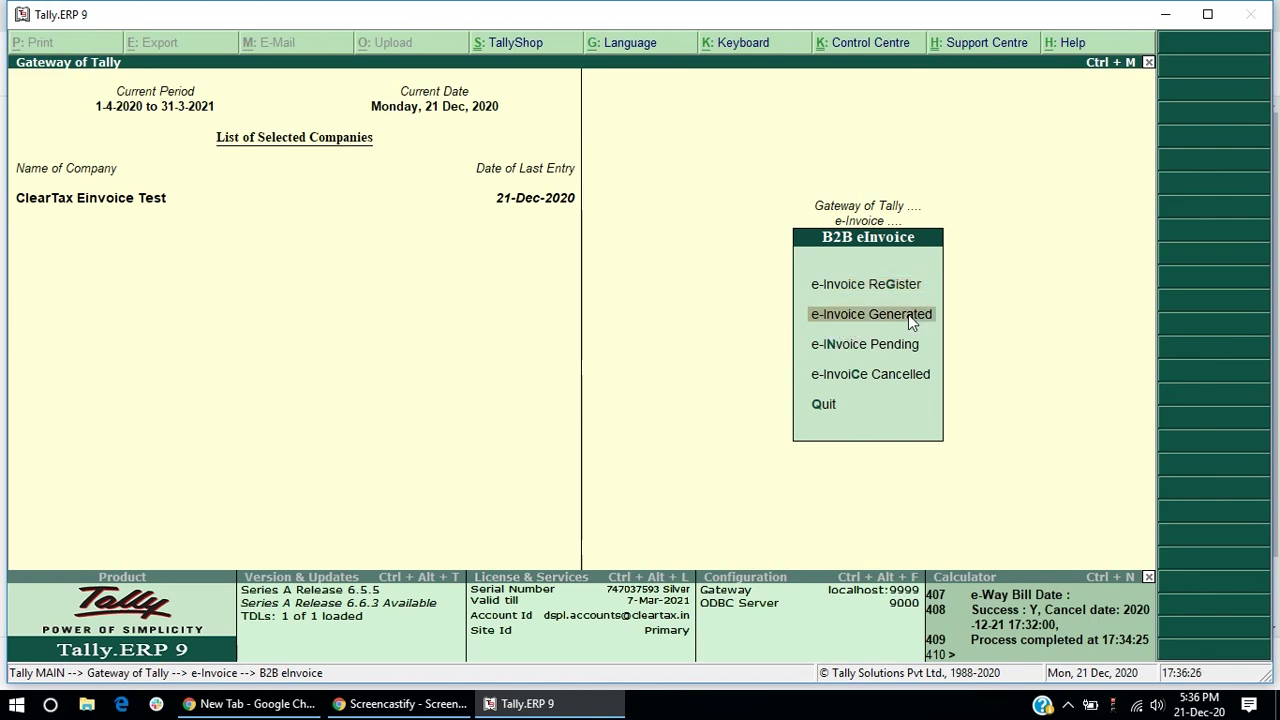
click(910, 316)
key(Down)
key(Down)
key(Up)
key(Up)
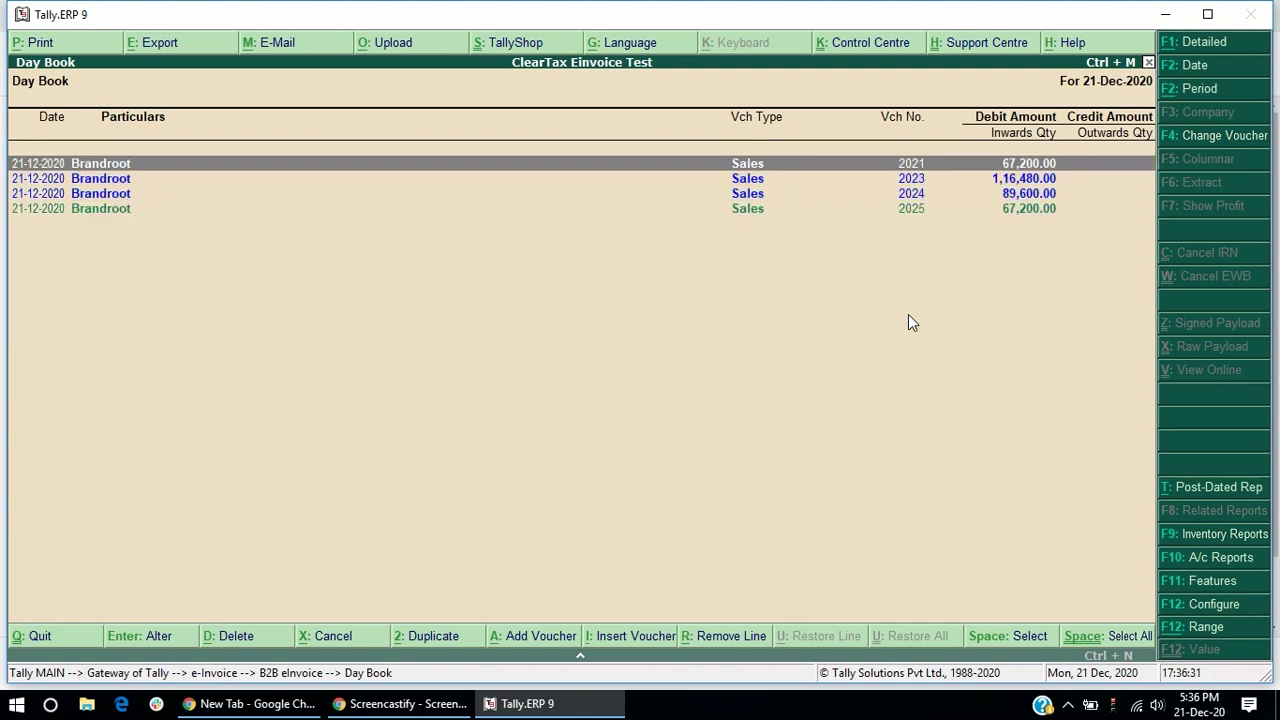
key(Down)
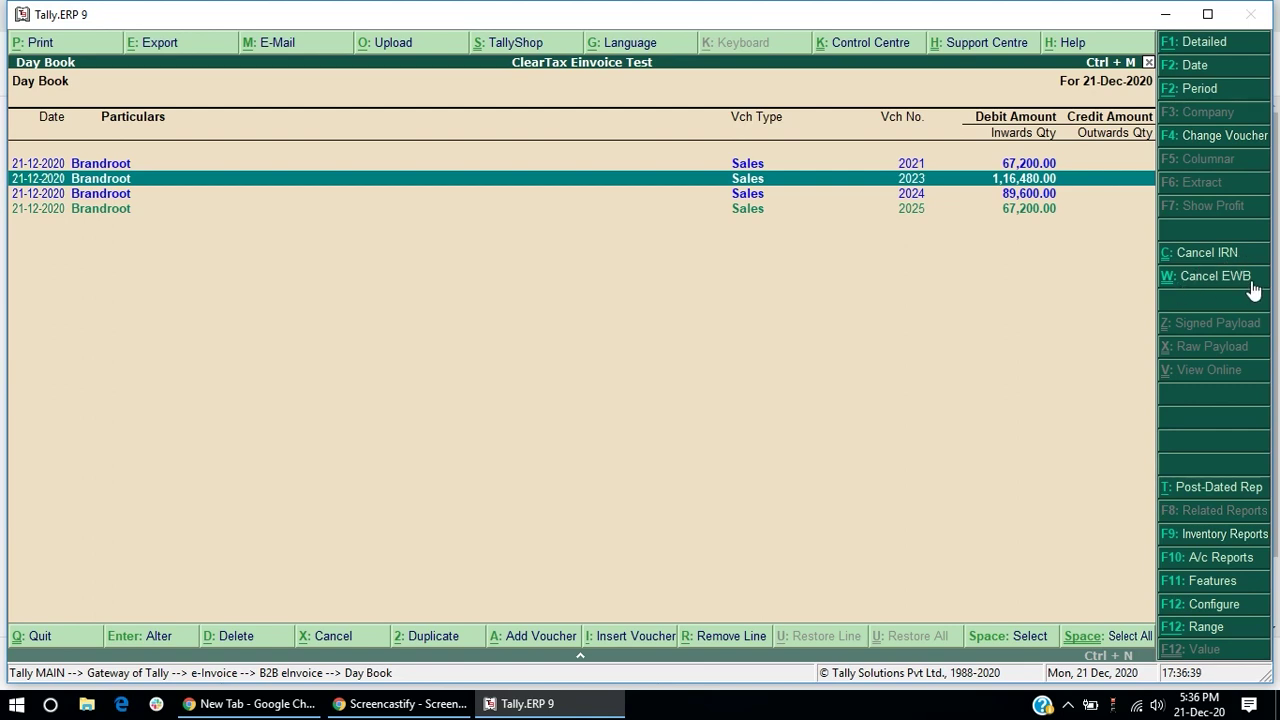
Step: Cancel voucher 2023's IRN and return to the B2B eInvoice menu
click(1207, 254)
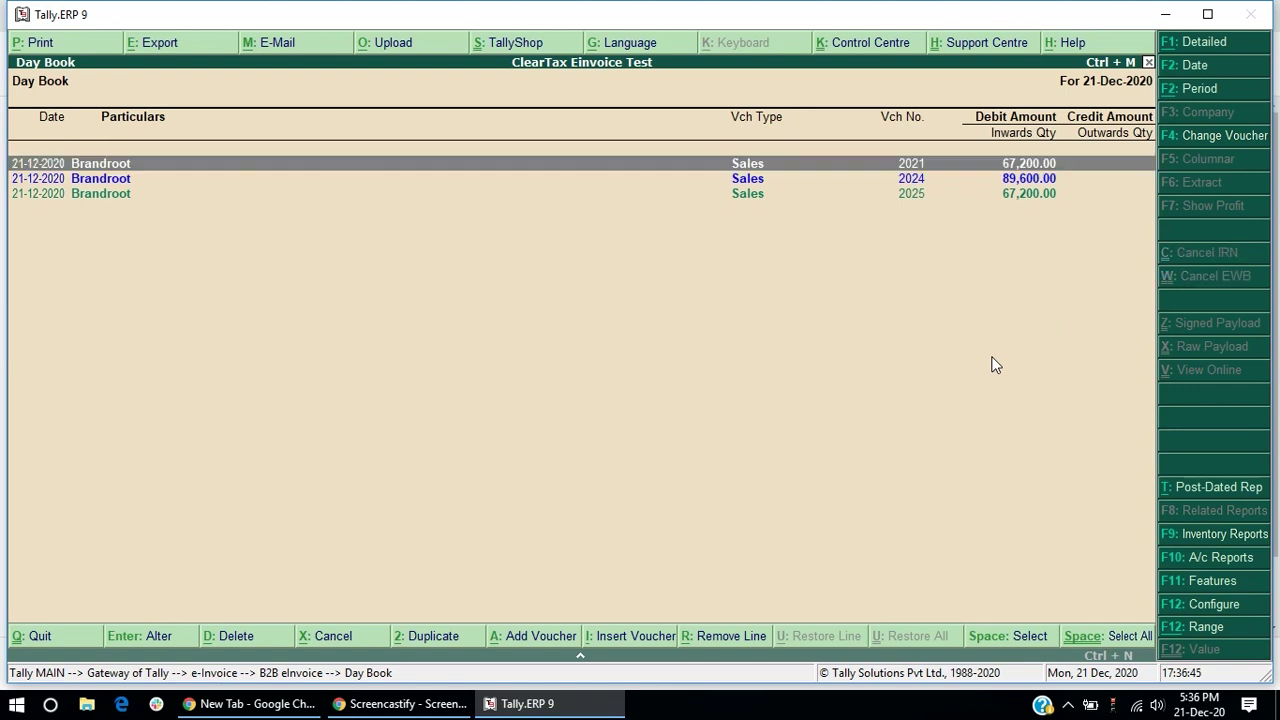
key(Down)
key(Up)
key(Escape)
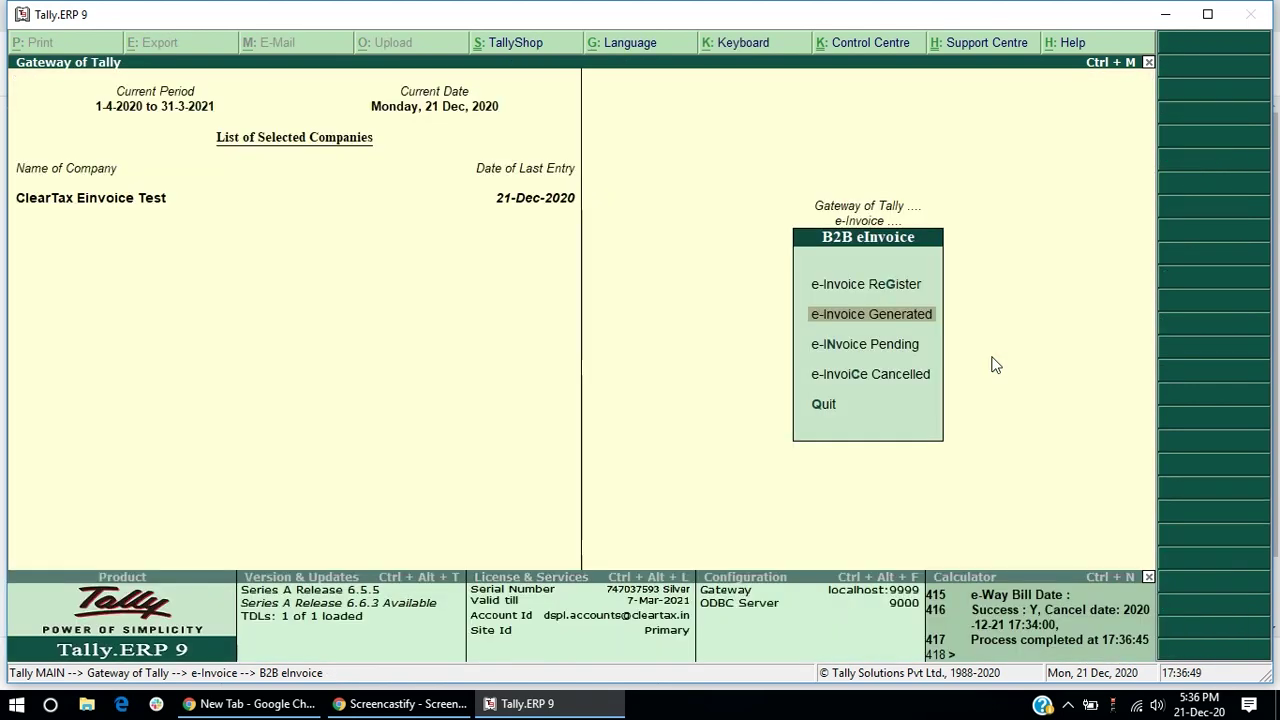
key(Down)
key(Down)
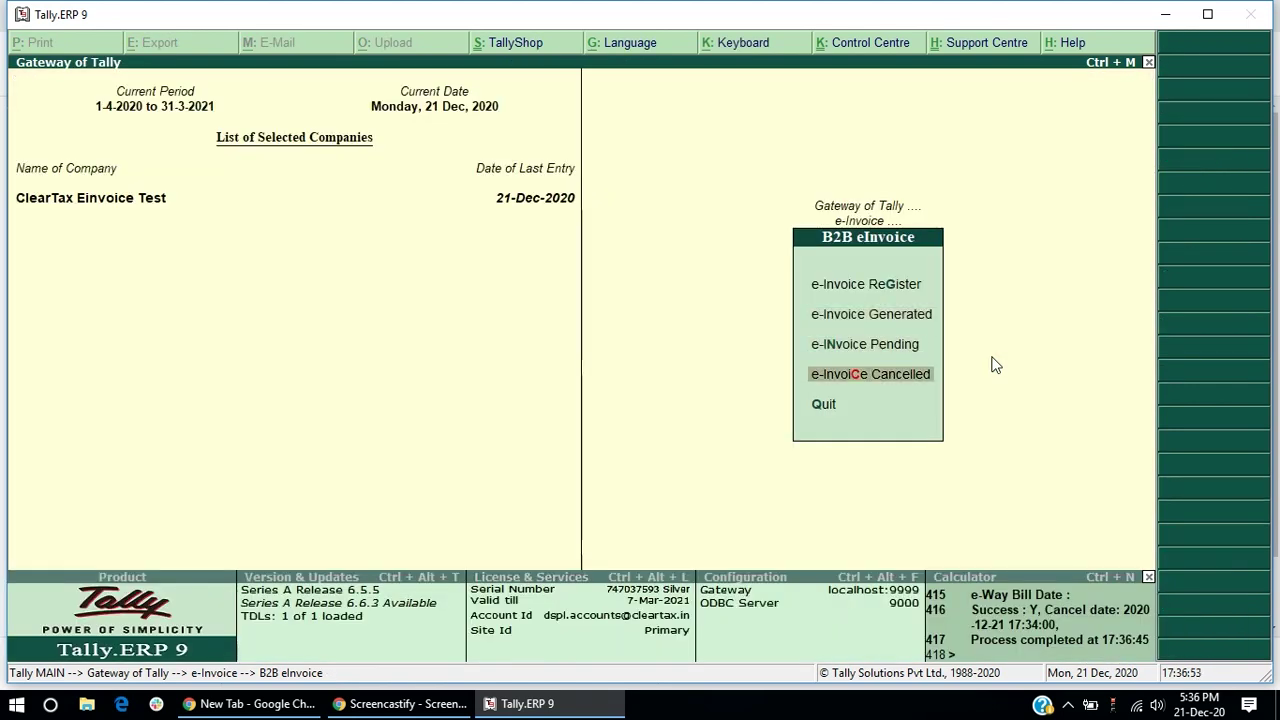
click(897, 380)
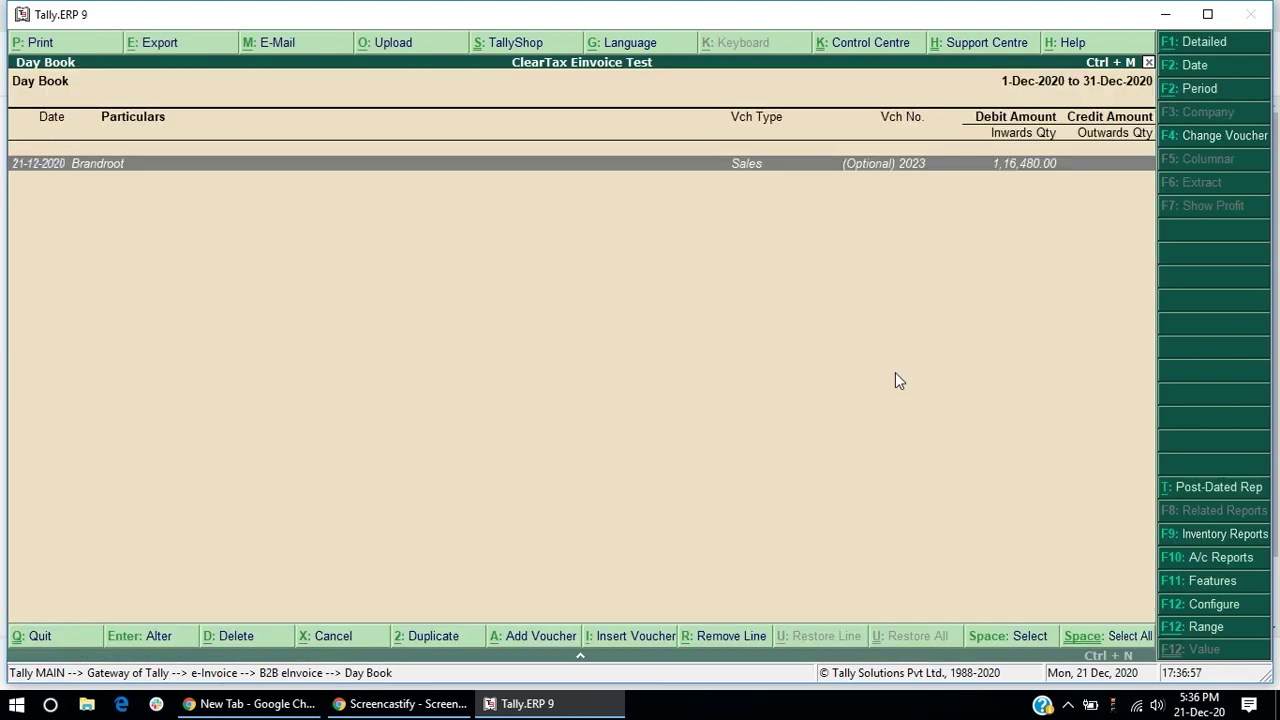
click(897, 165)
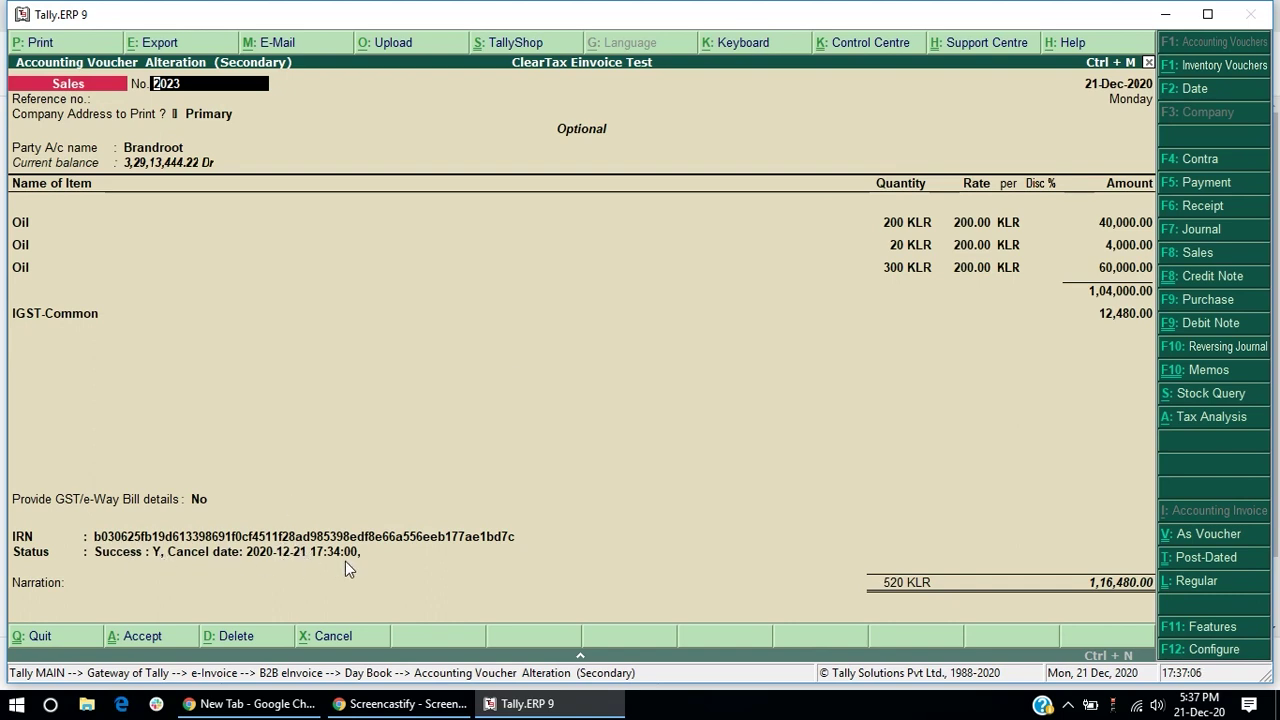
click(272, 555)
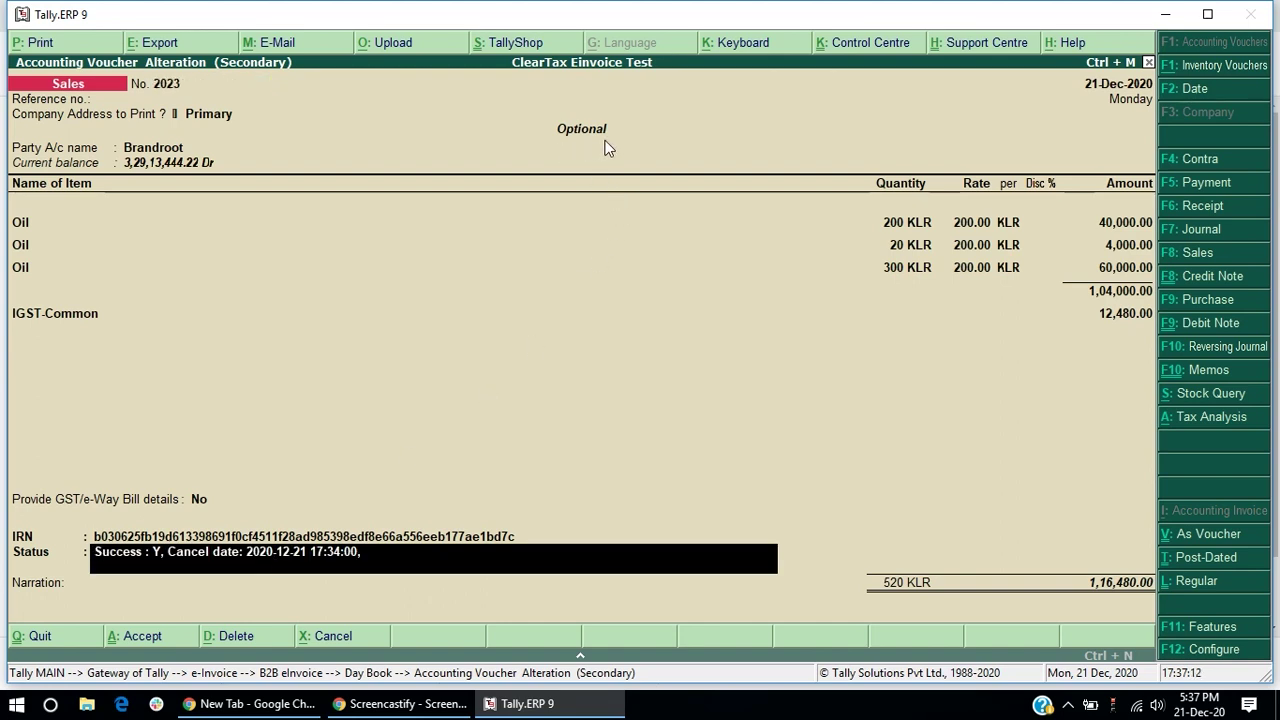
key(BackSpace)
key(Escape)
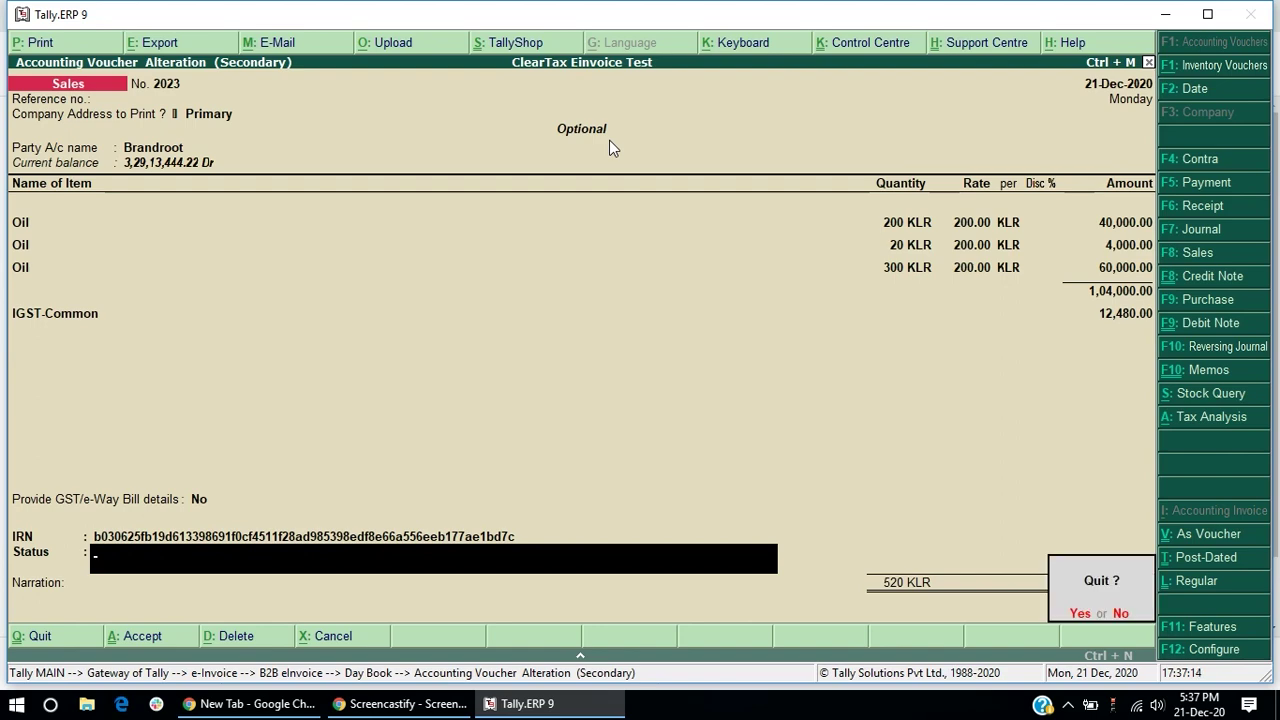
key(y)
key(Escape)
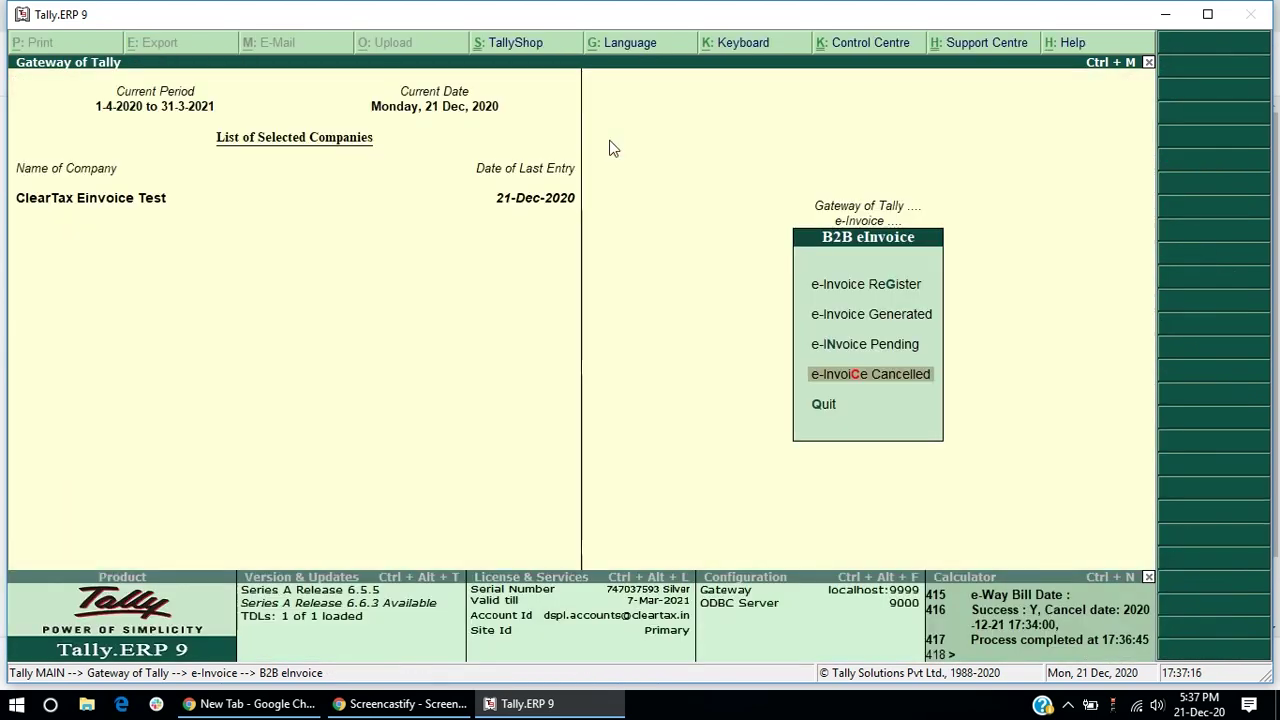
Step: Cancel the e-way bill of voucher 2025 from the e-Invoice Generated list
key(Up)
key(Up)
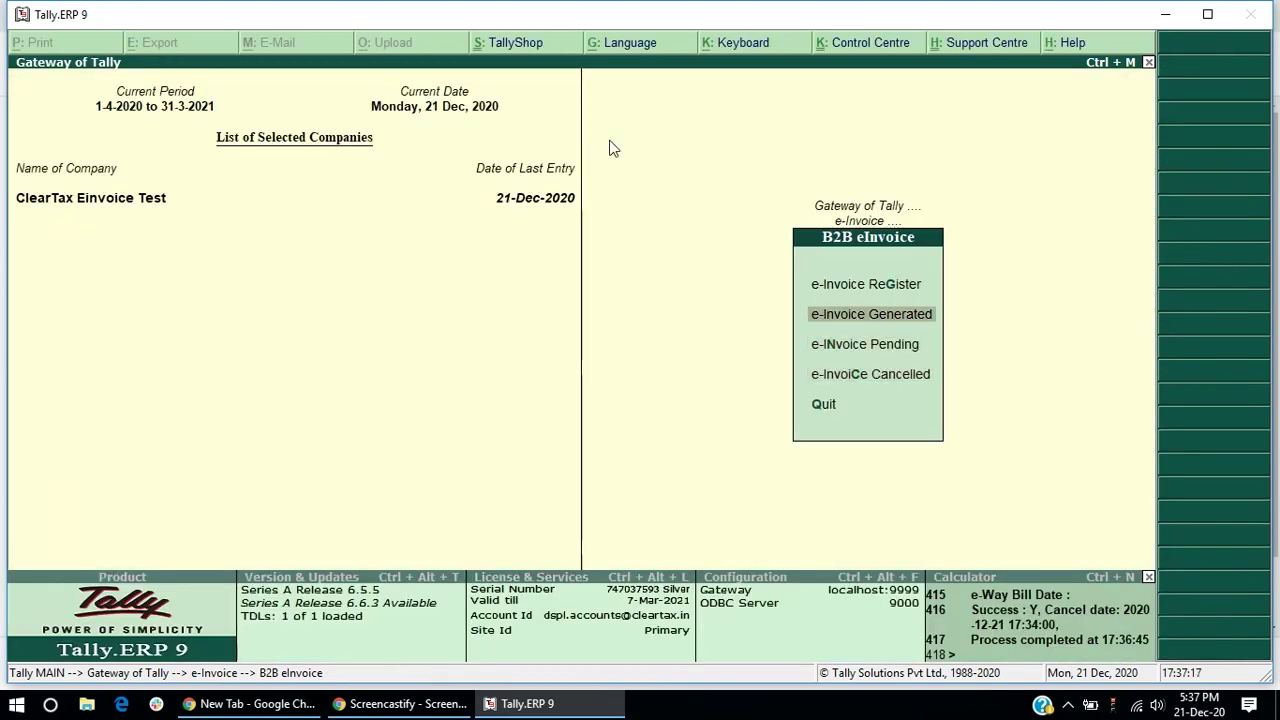
key(Return)
key(Down)
key(Down)
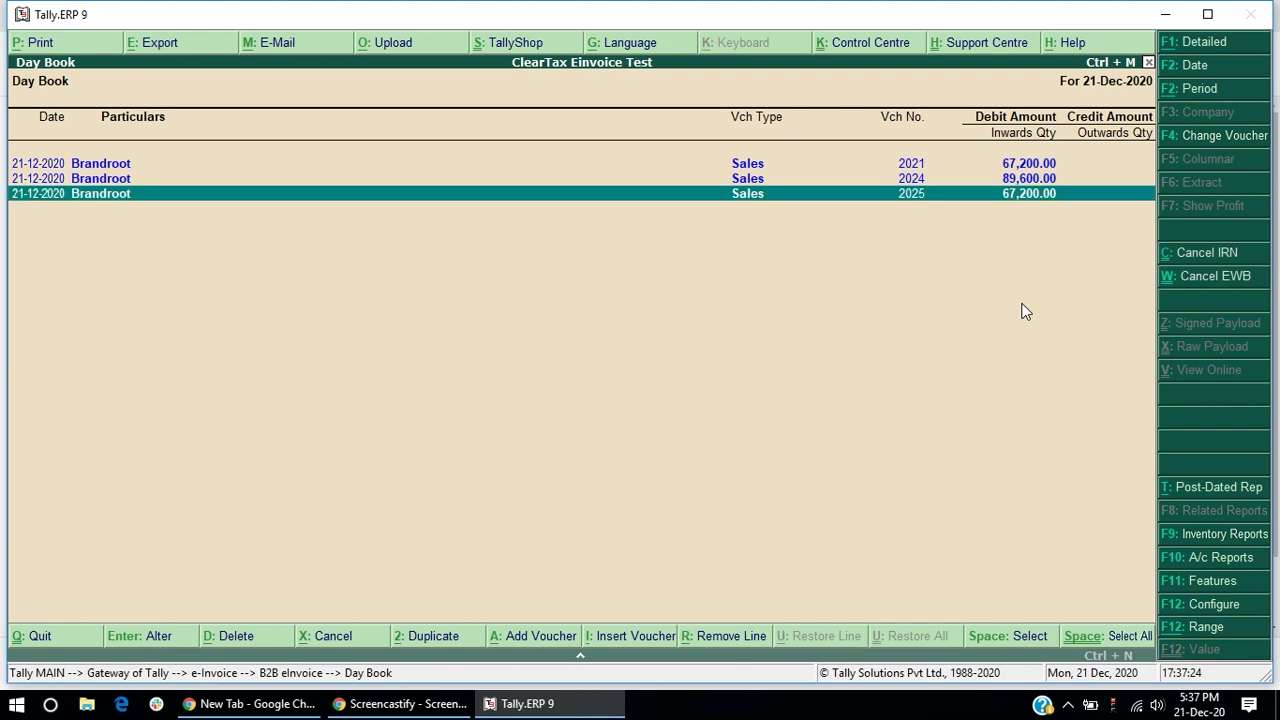
click(1223, 279)
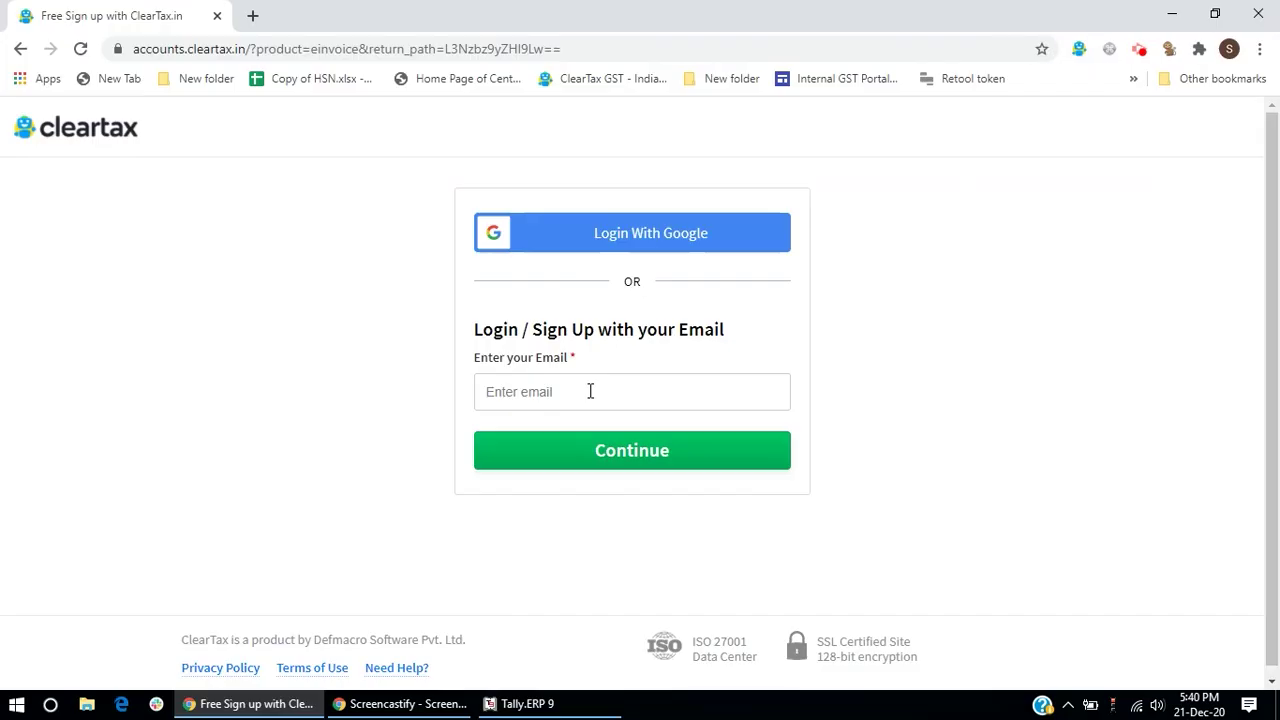
click(590, 391)
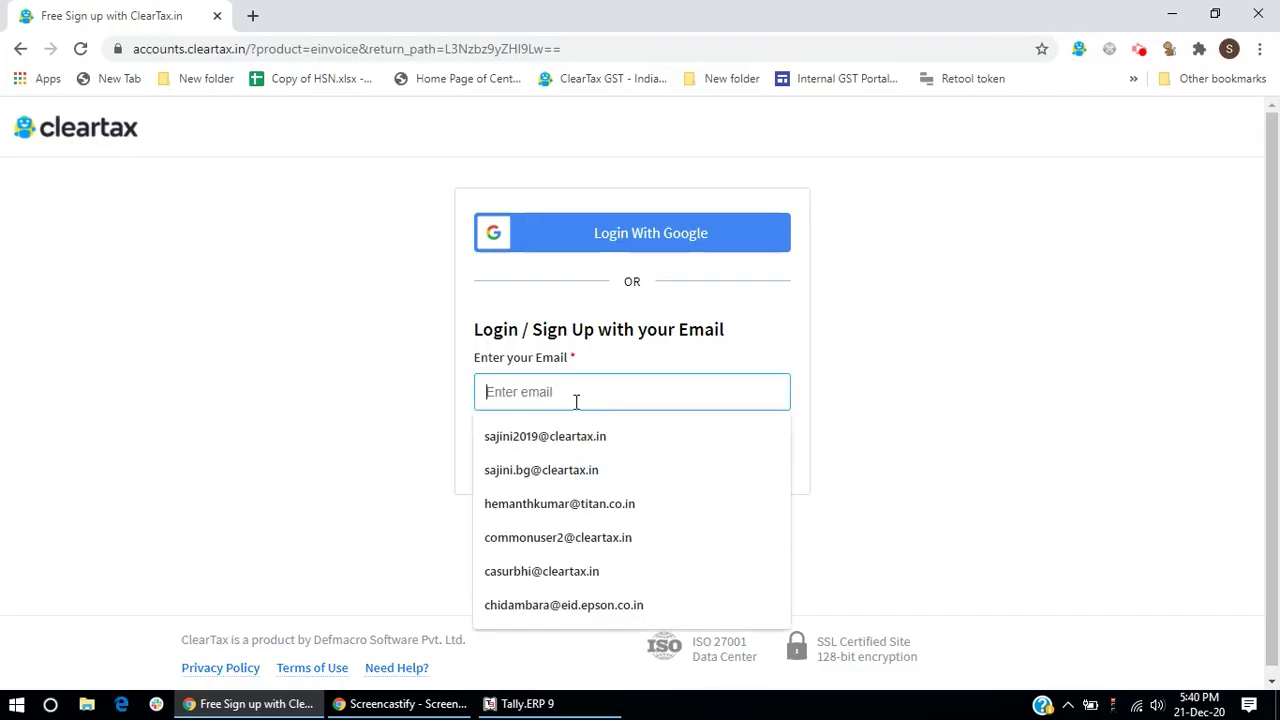
Step: Log in with the account e-mail and password, then view all e-invoices for Clearsharp's GSTIN
click(560, 434)
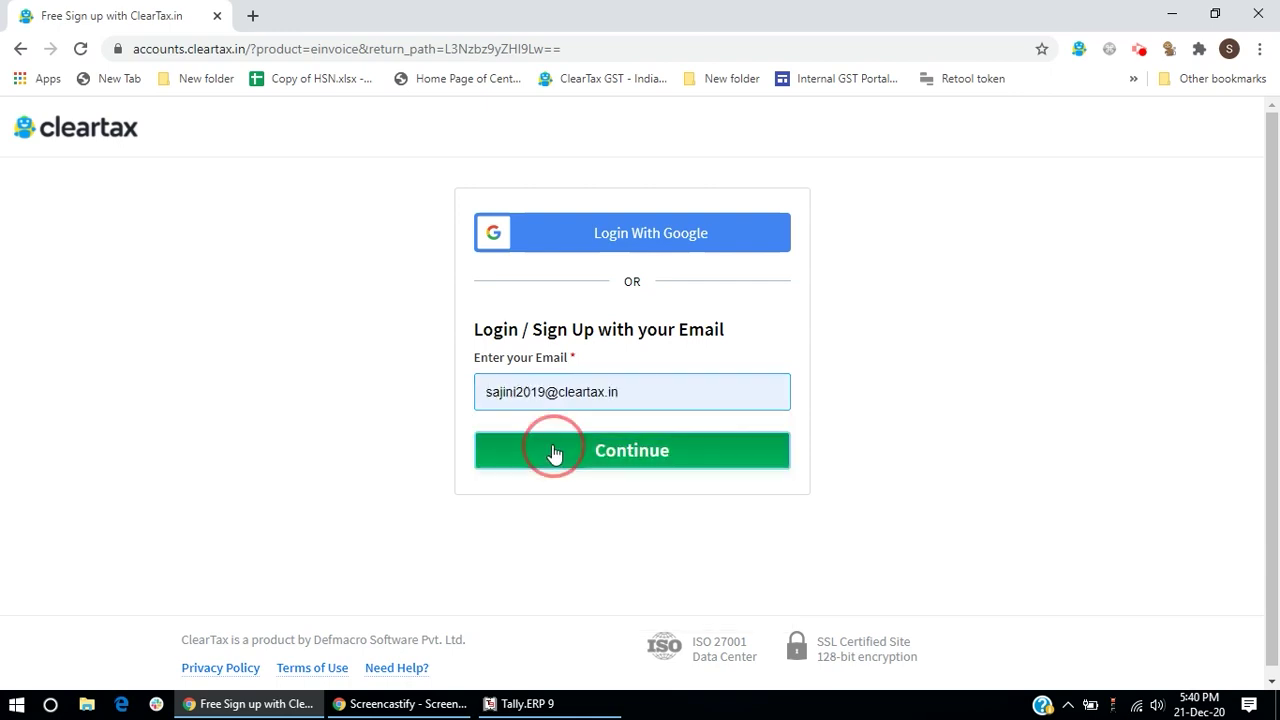
click(553, 450)
text(********)
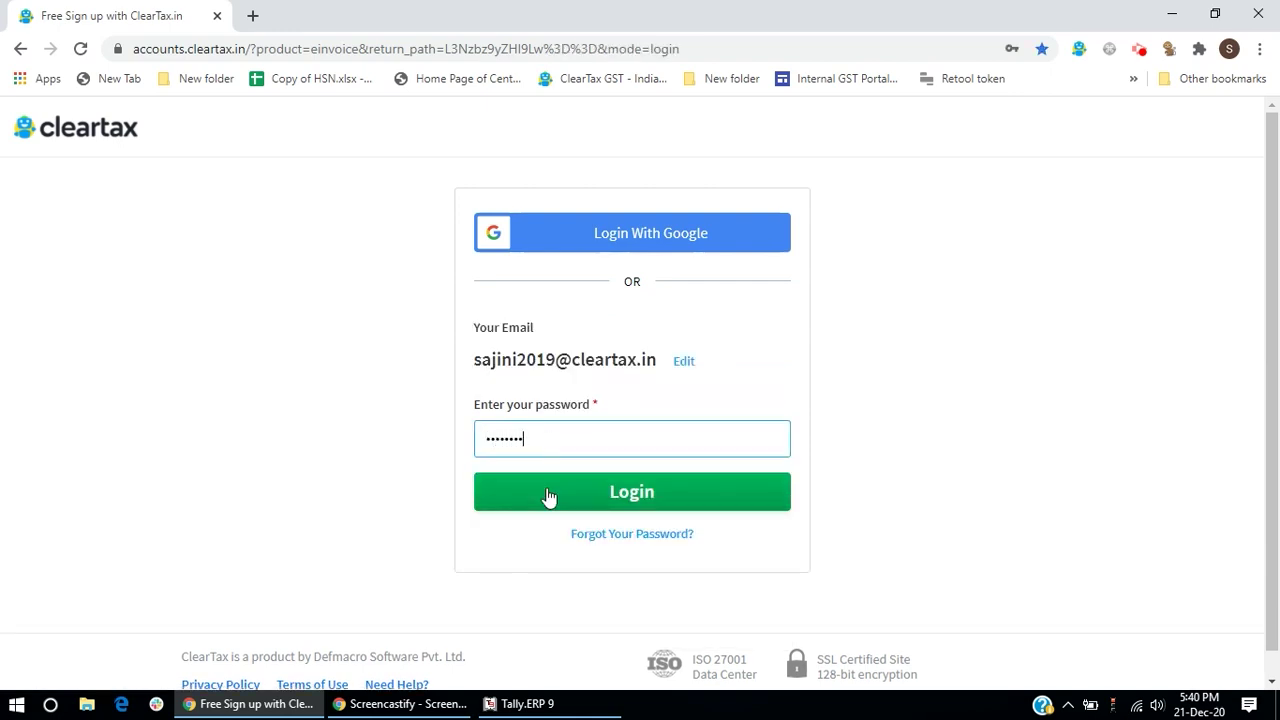
click(549, 492)
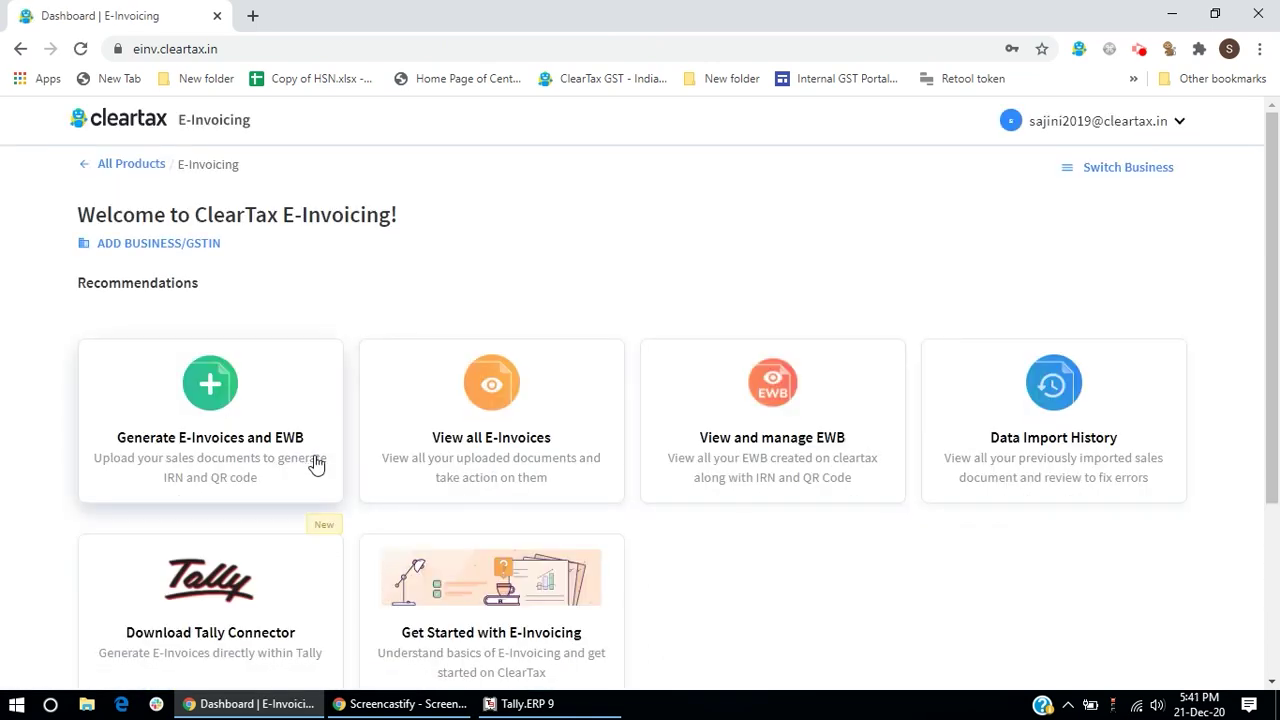
click(499, 456)
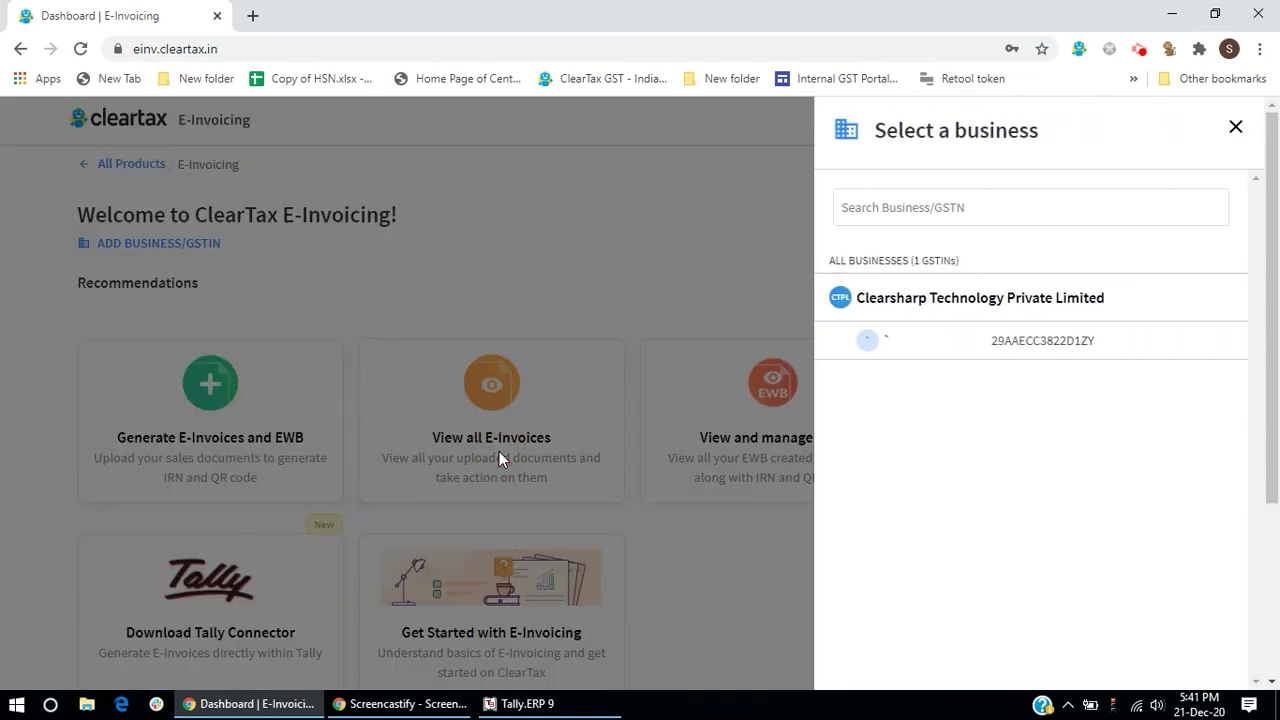
click(998, 338)
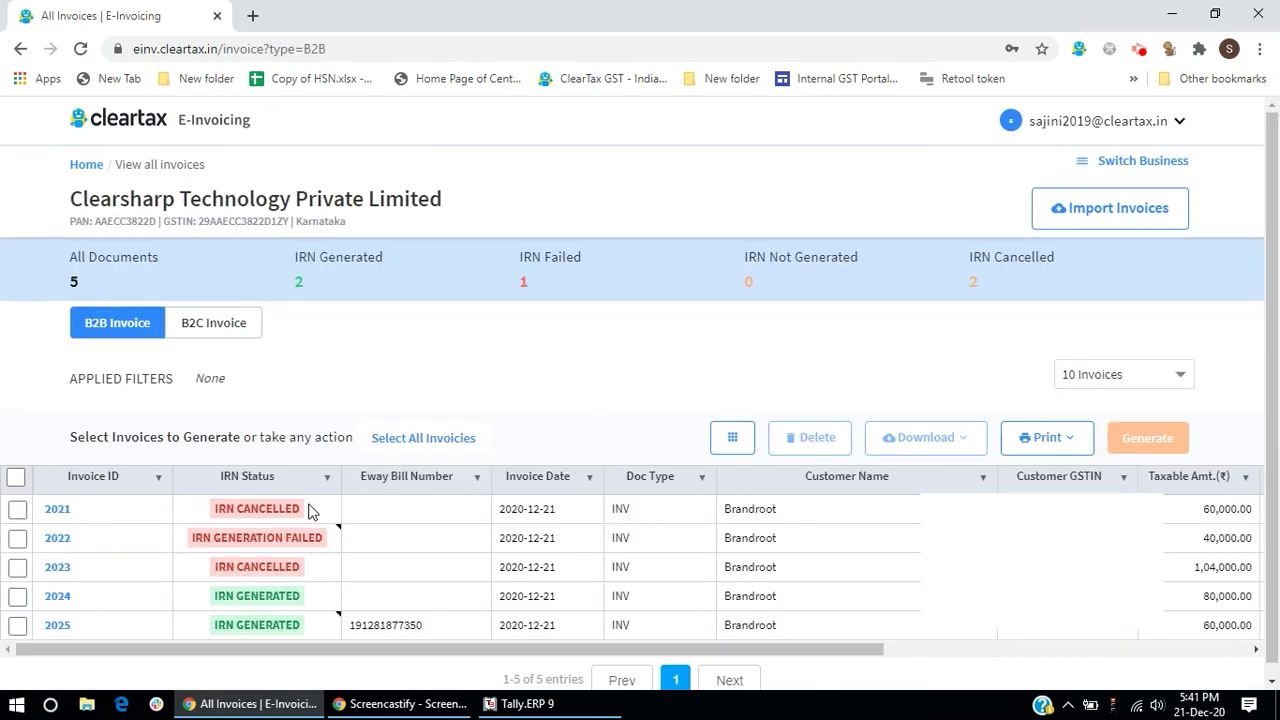
Step: Read the IRN status notes and scroll through the Cleartax business's 75-document invoice table
mouse_move(304, 550)
mouse_move(300, 627)
scroll(446, 633, down, 1)
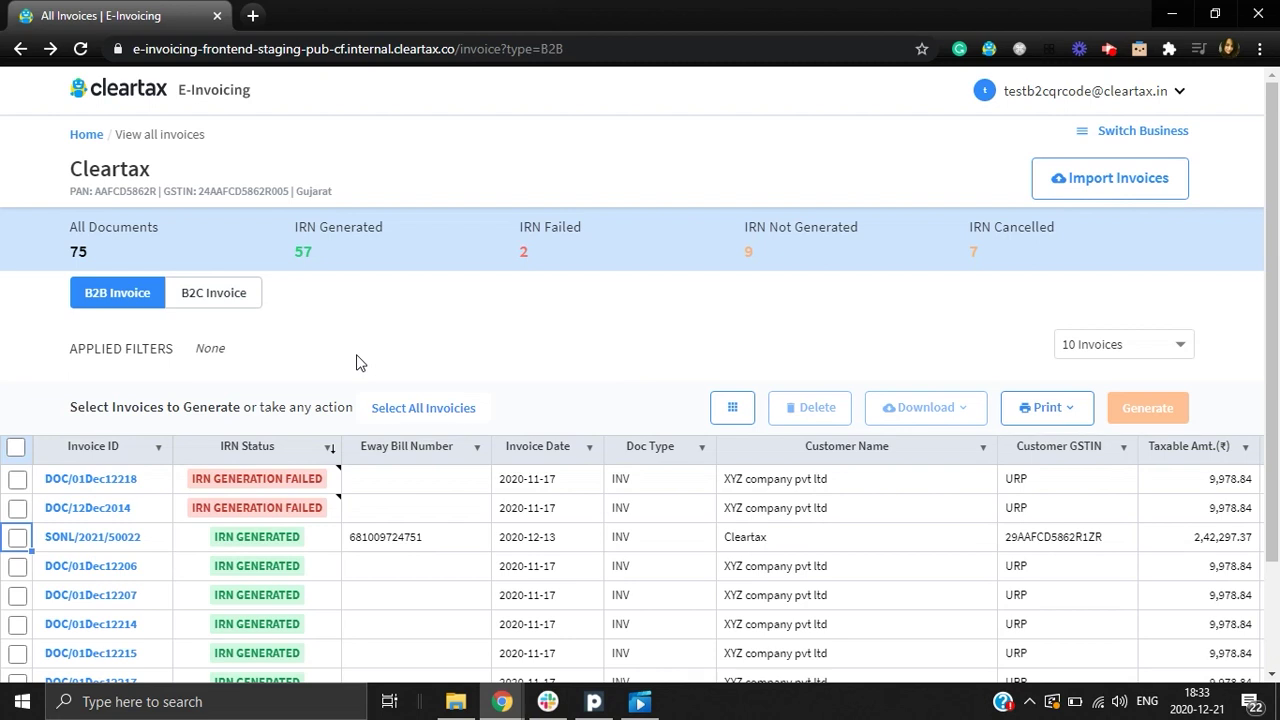
Step: Set up invoice SONL/2021/50022 for e-invoice printing in CRN Template 1, then tick DOC/01Dec12206
click(17, 545)
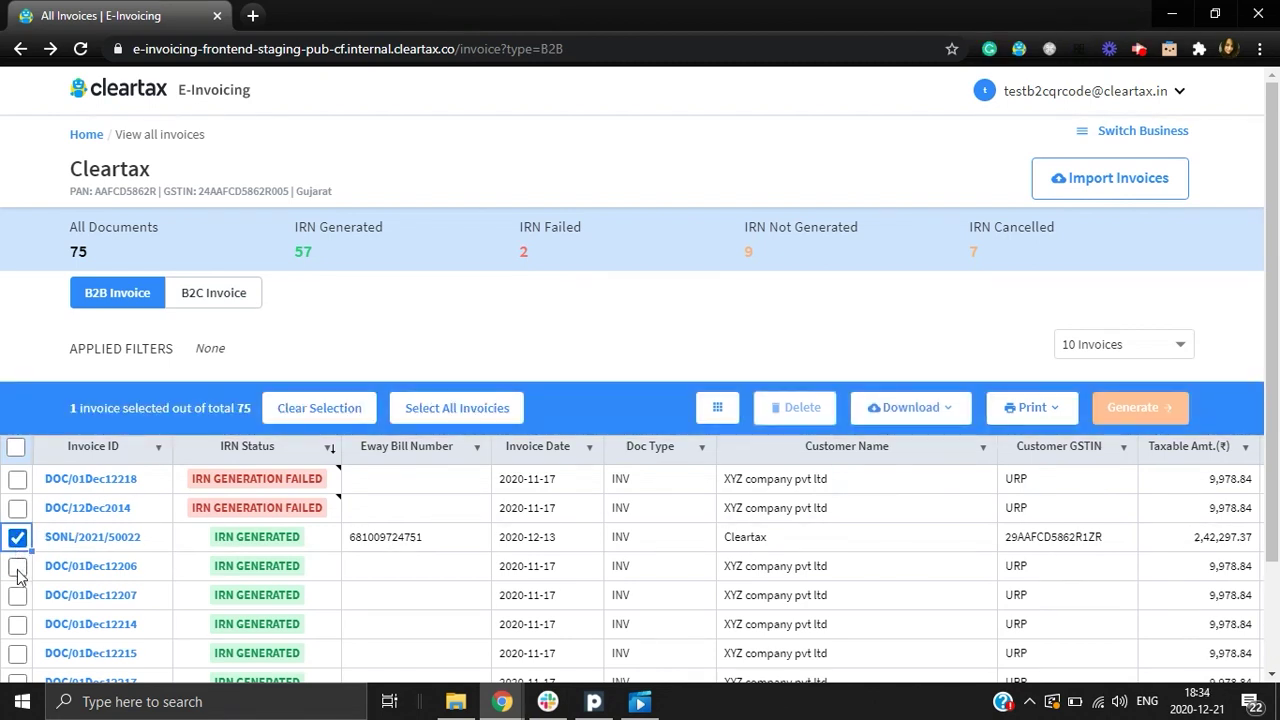
click(17, 566)
click(17, 566)
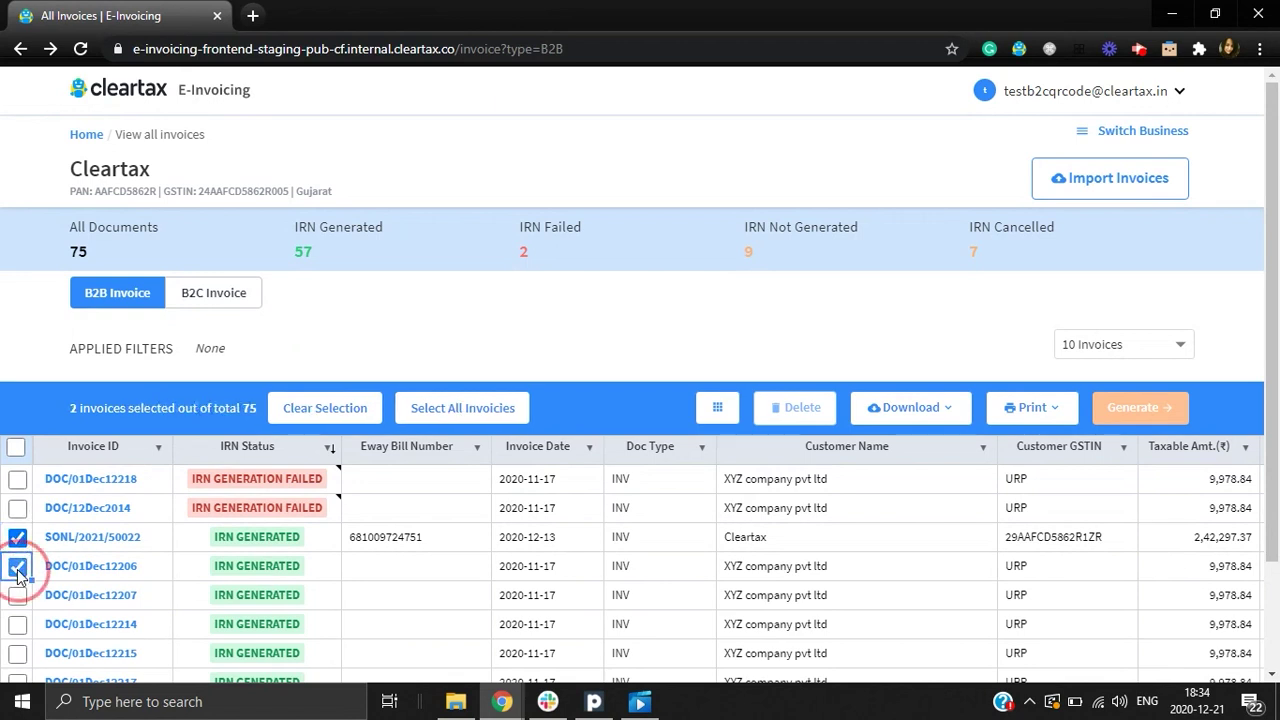
click(1053, 425)
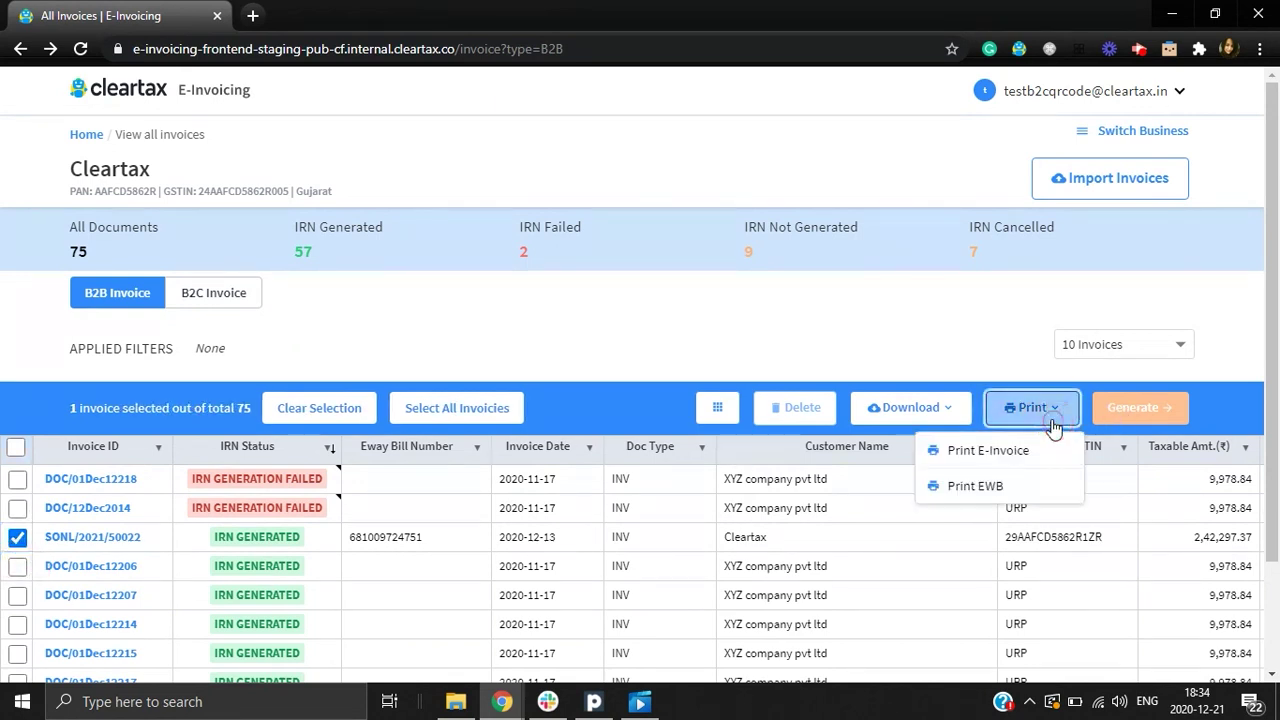
click(1057, 465)
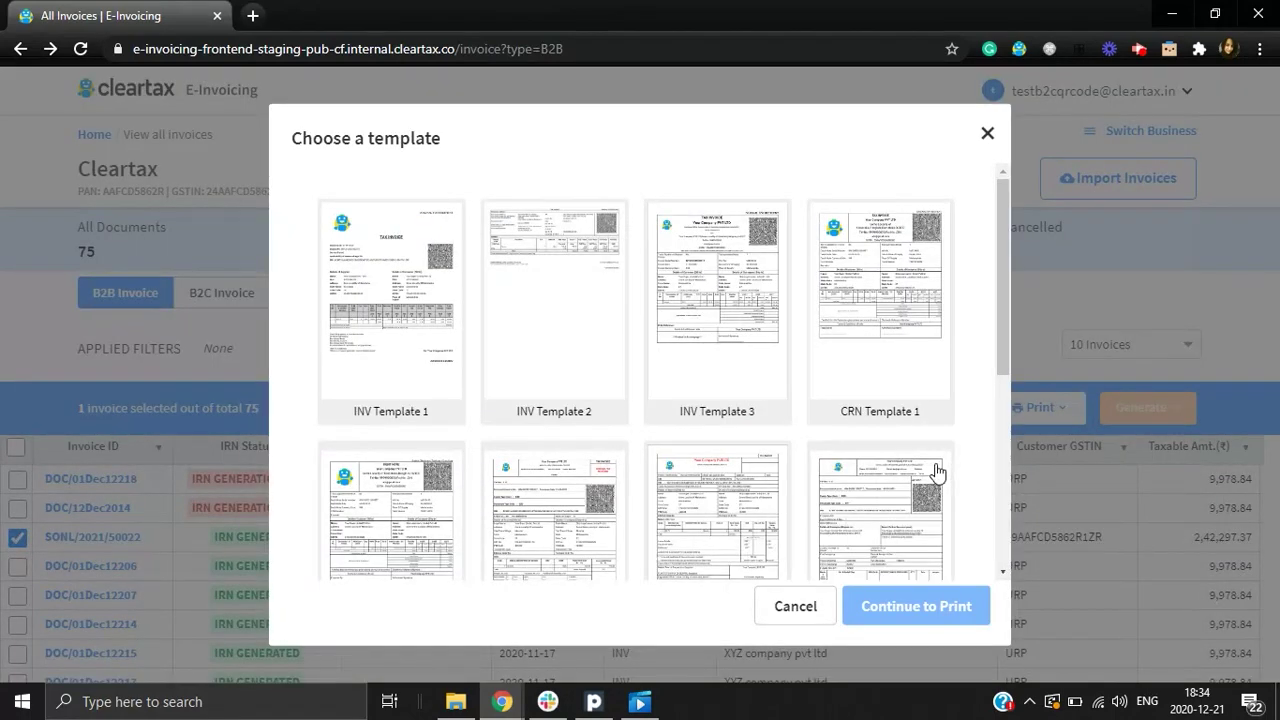
scroll(937, 472, down, 3)
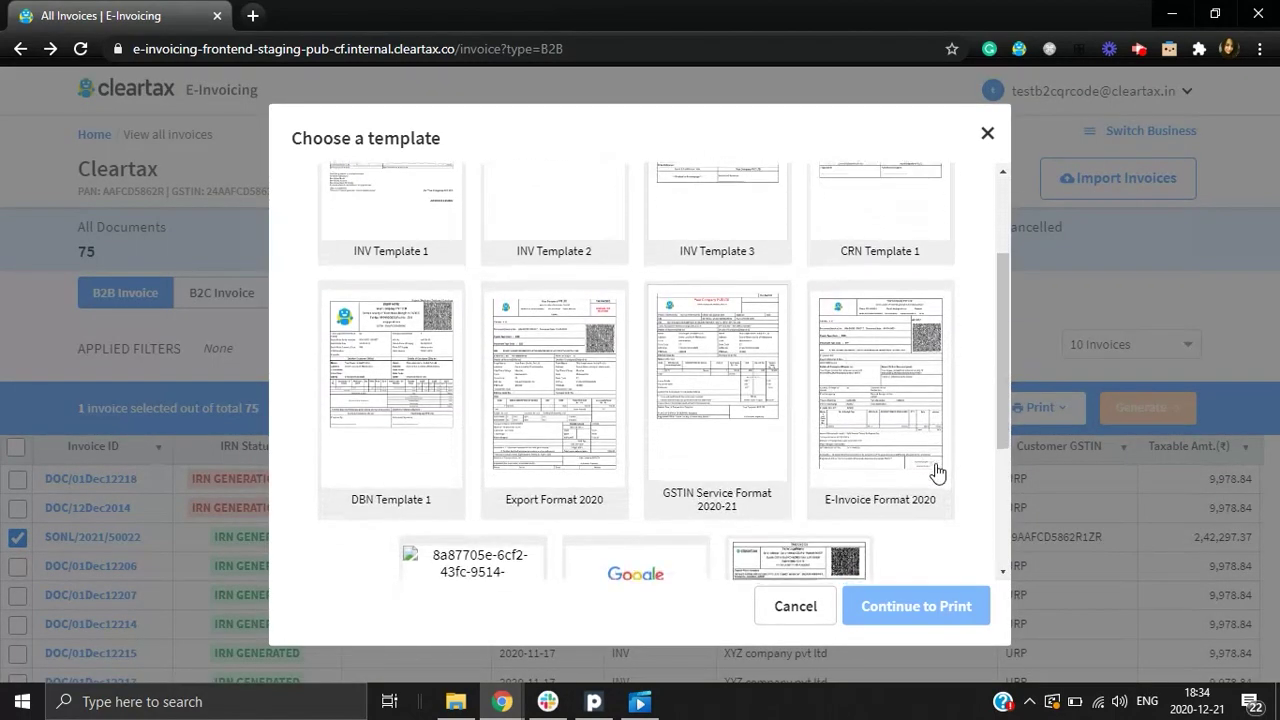
scroll(937, 472, up, 3)
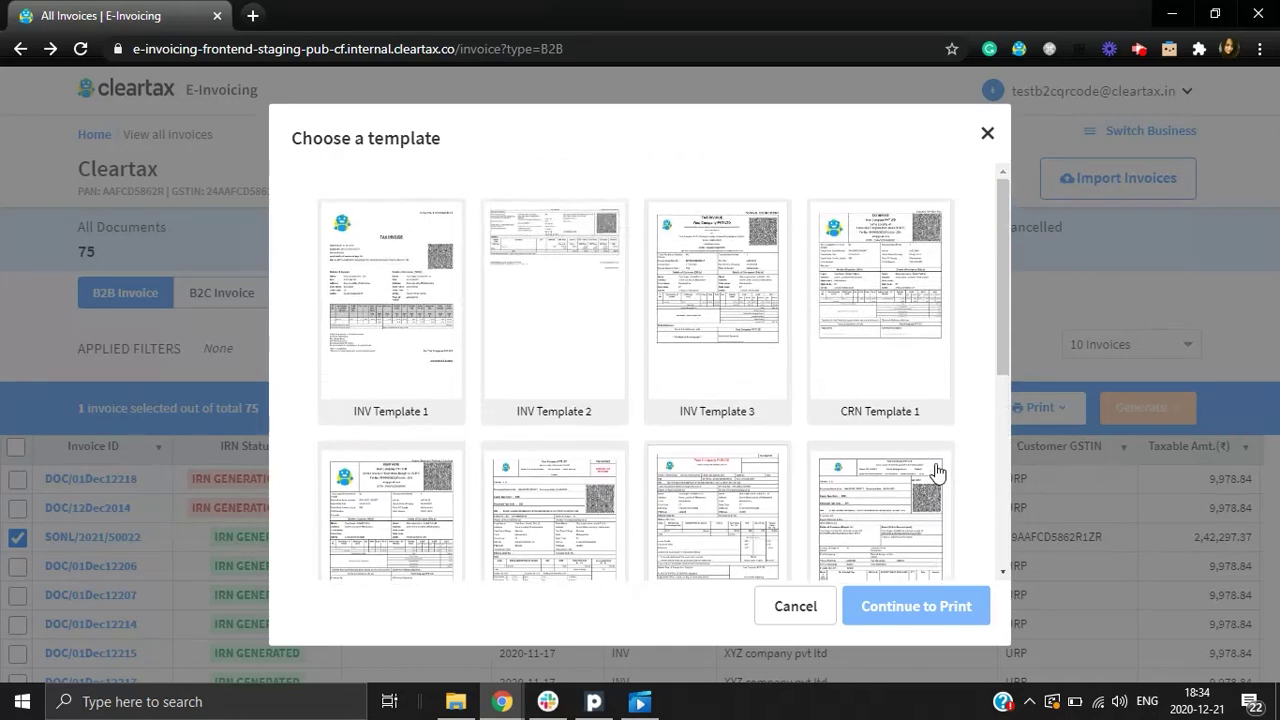
click(907, 370)
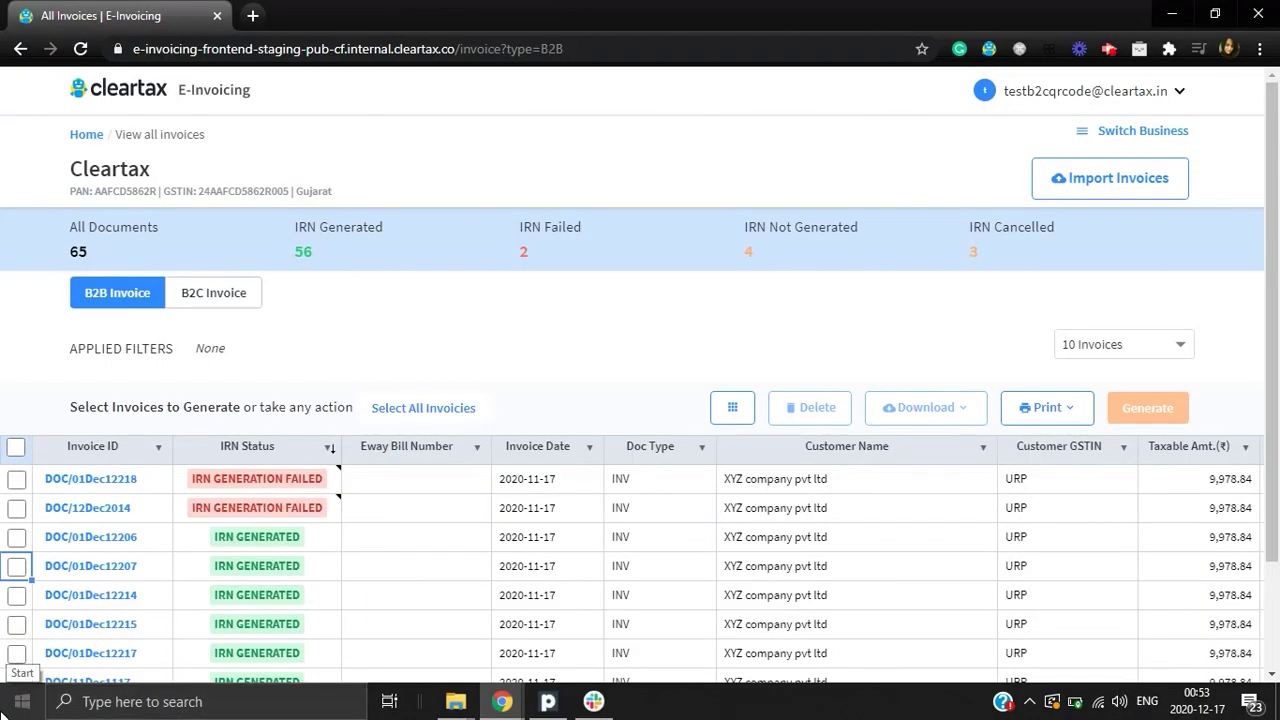
click(18, 541)
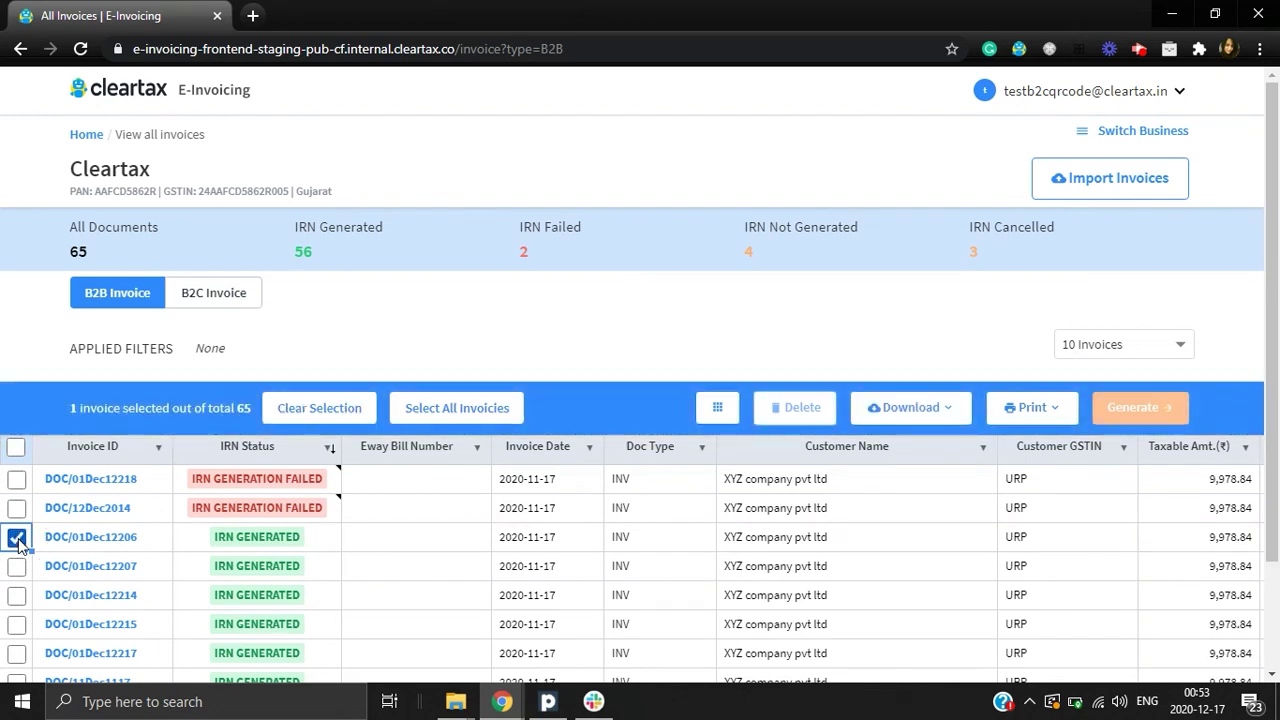
Step: Compose an email of DOC/01Dec12206 and DOC/01Dec12207 with the recipient's address and message 'x'
click(17, 566)
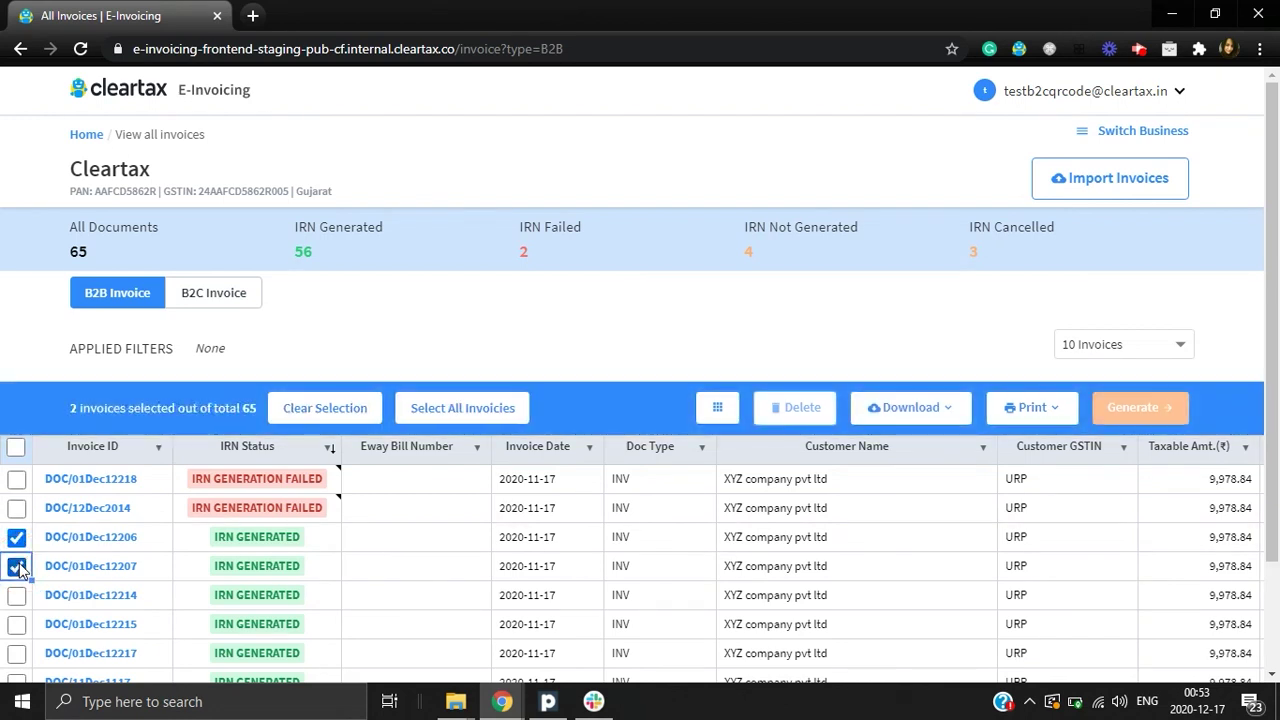
click(735, 414)
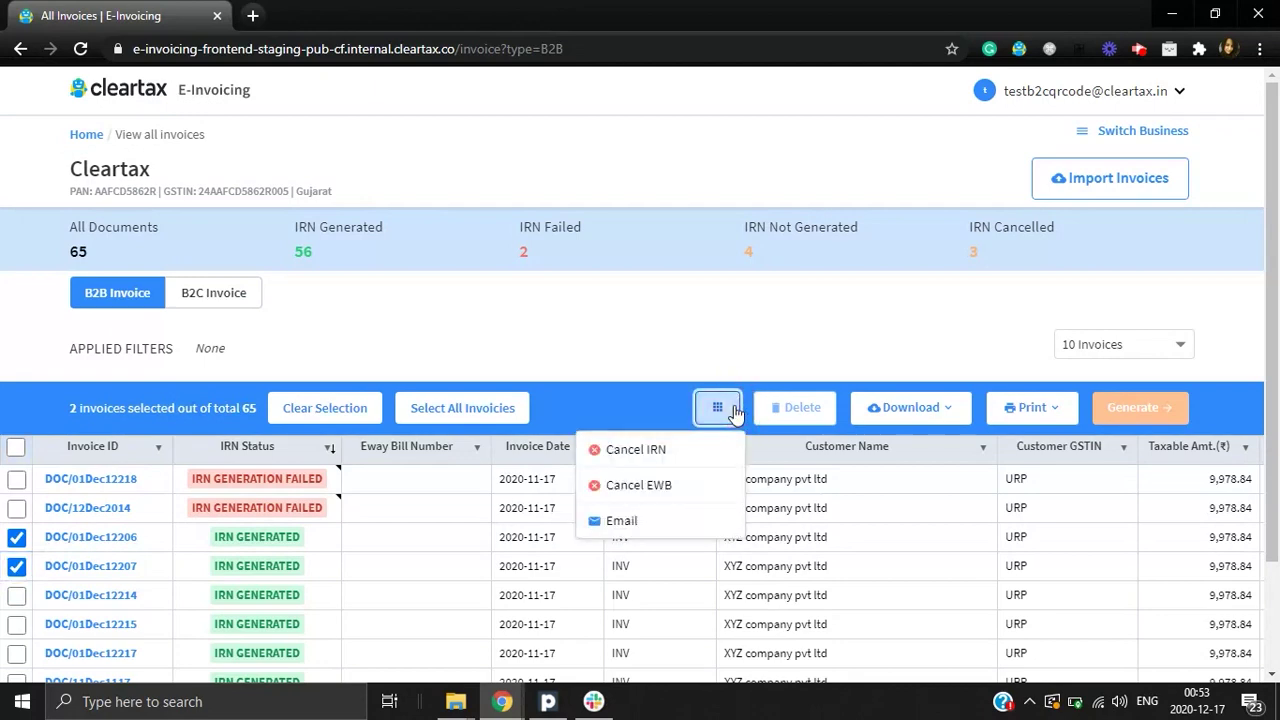
click(729, 526)
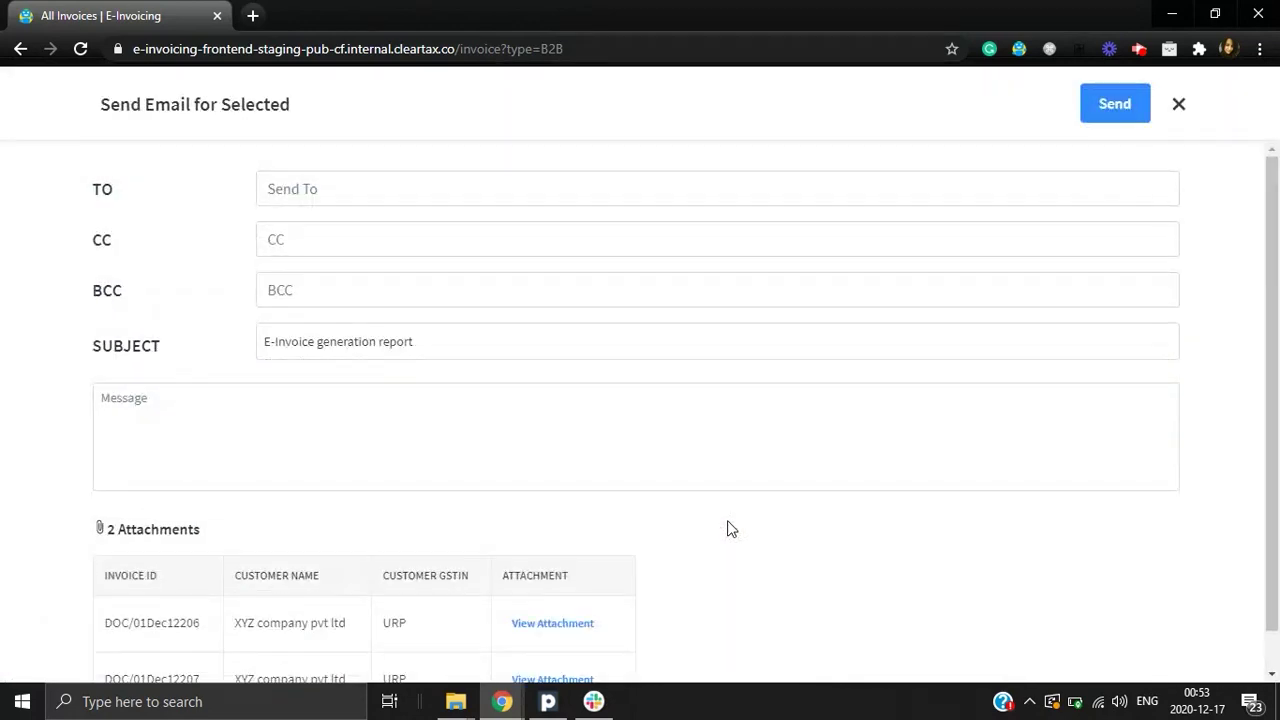
click(614, 181)
key(ctrl+v)
click(413, 394)
text(x)
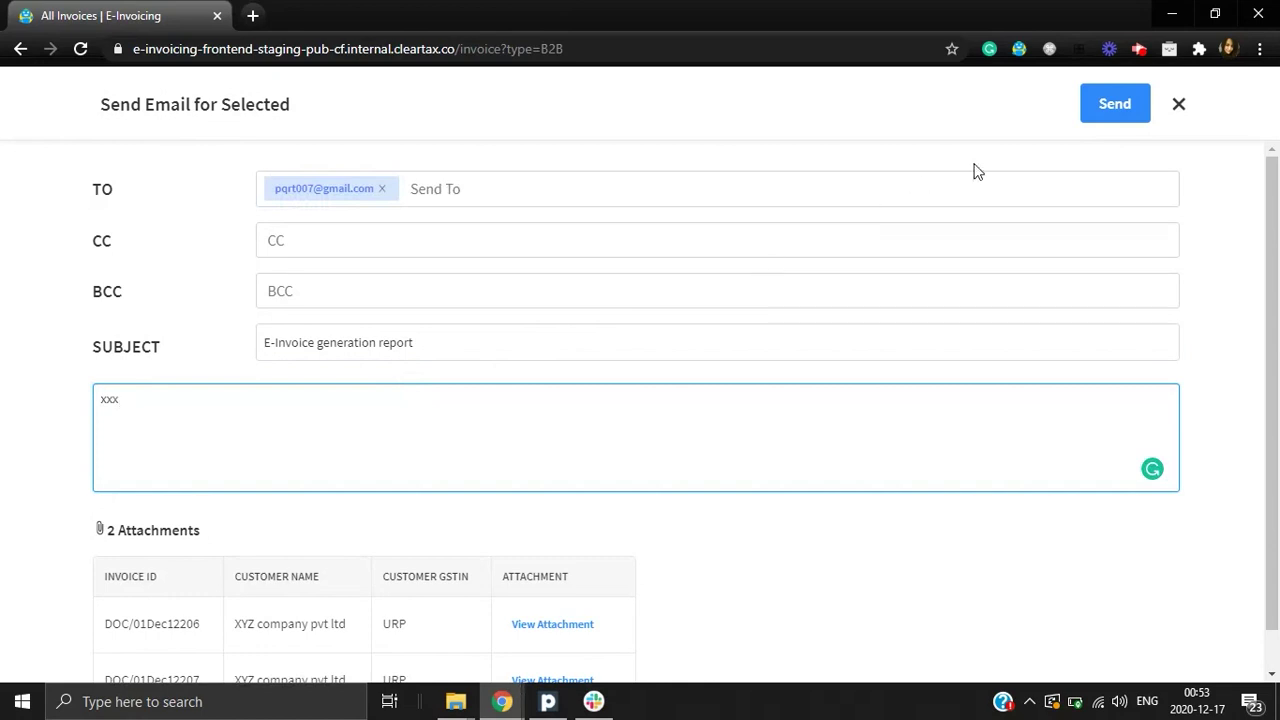
Step: Send the email with the invoices attached in CRN Template 1
click(1148, 116)
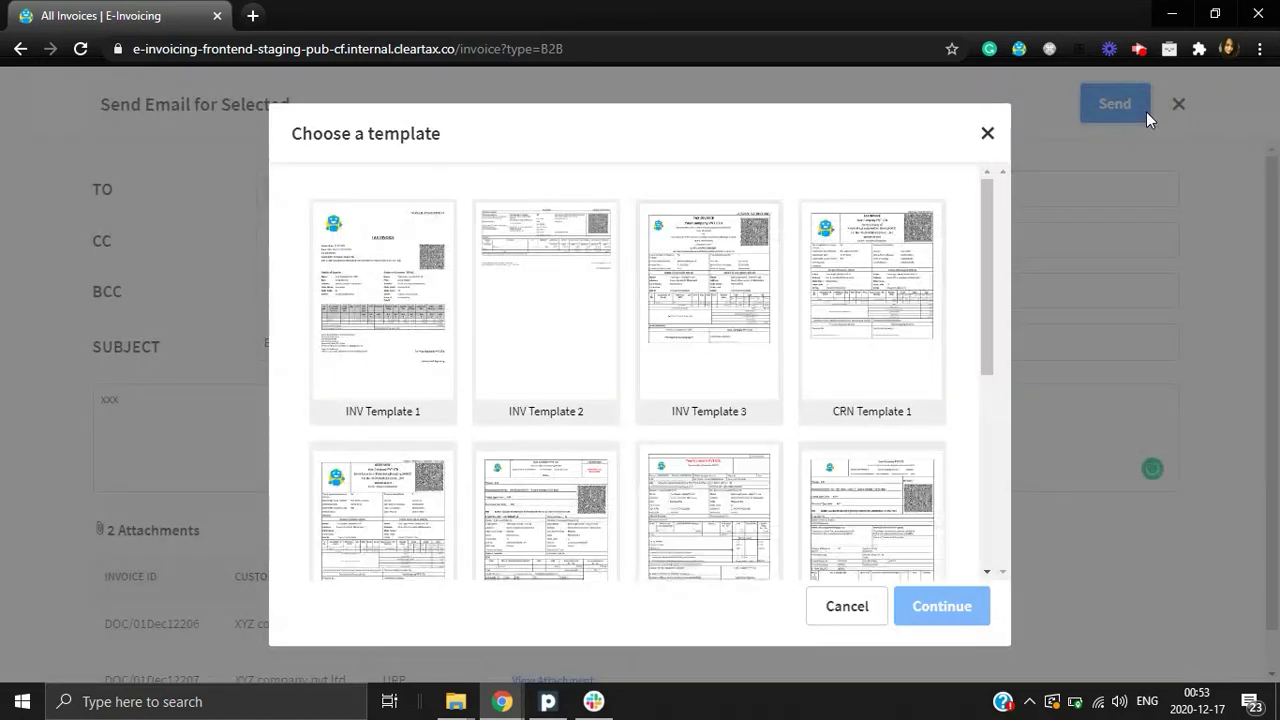
click(863, 324)
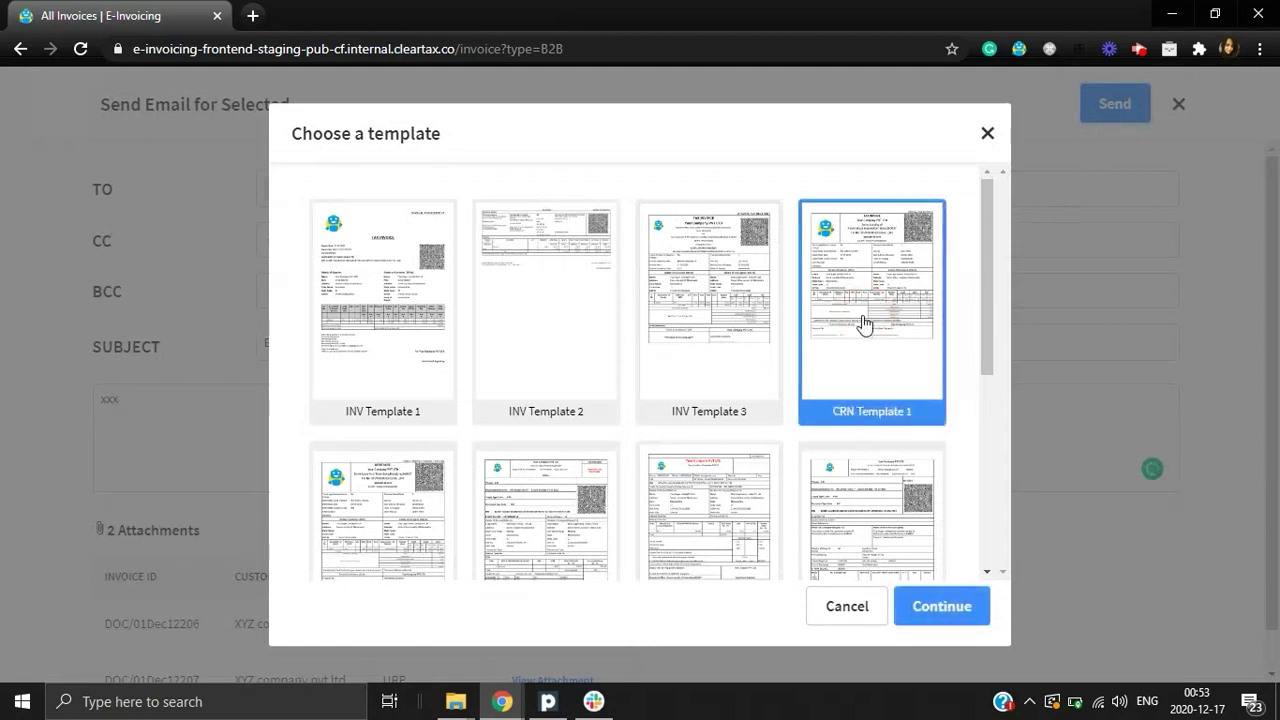
click(957, 606)
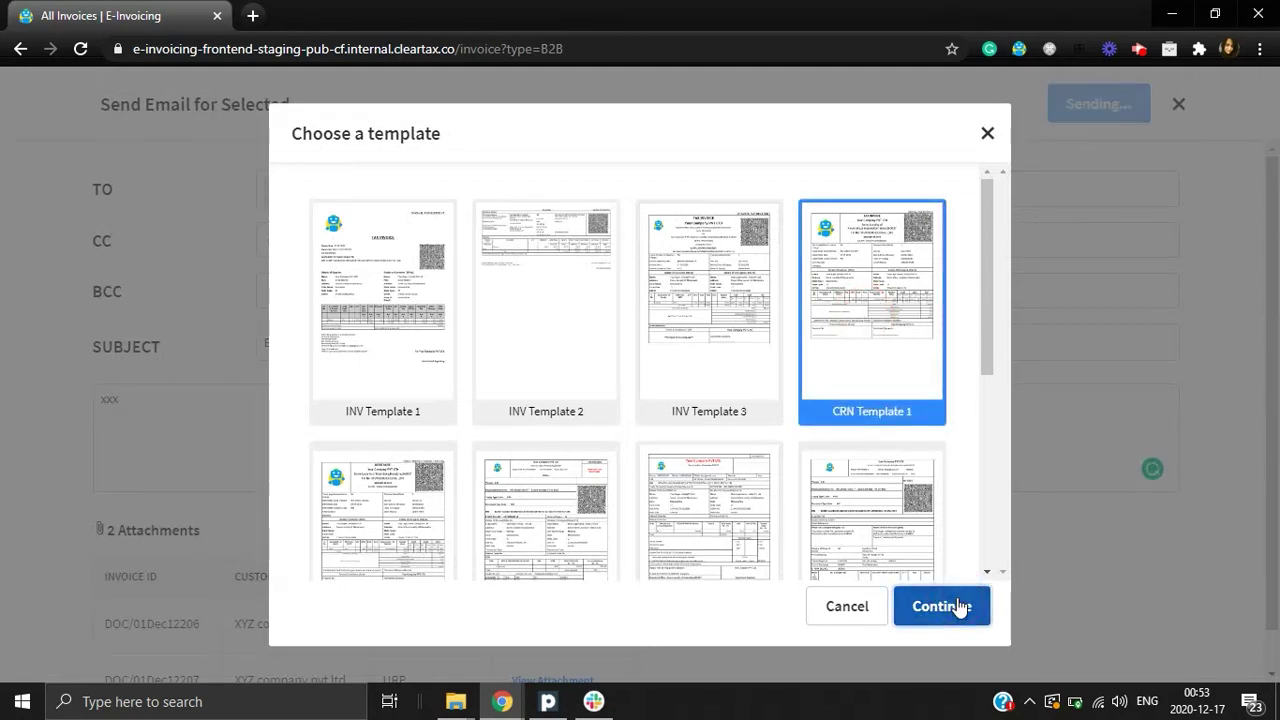